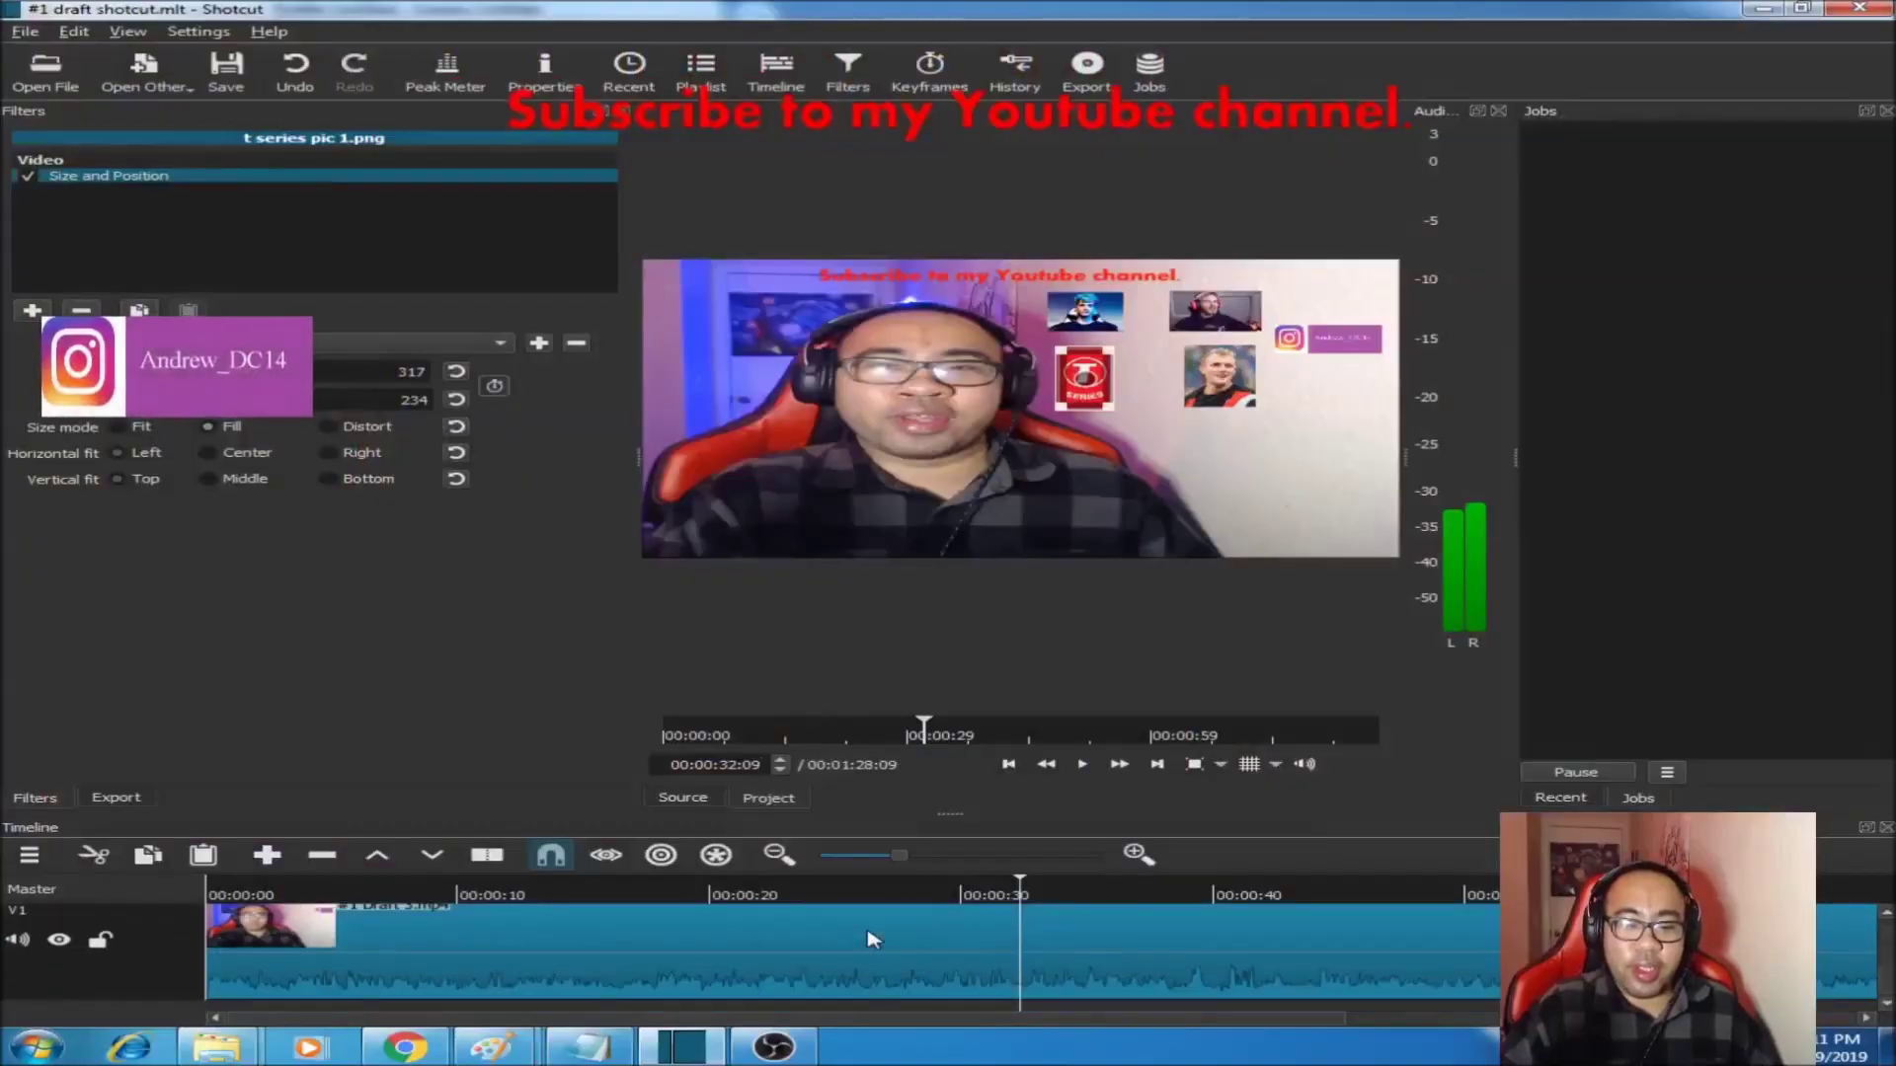
Select the empty top video track and dismiss the timeline options menu without changes.
scroll(869, 938, "down", 3)
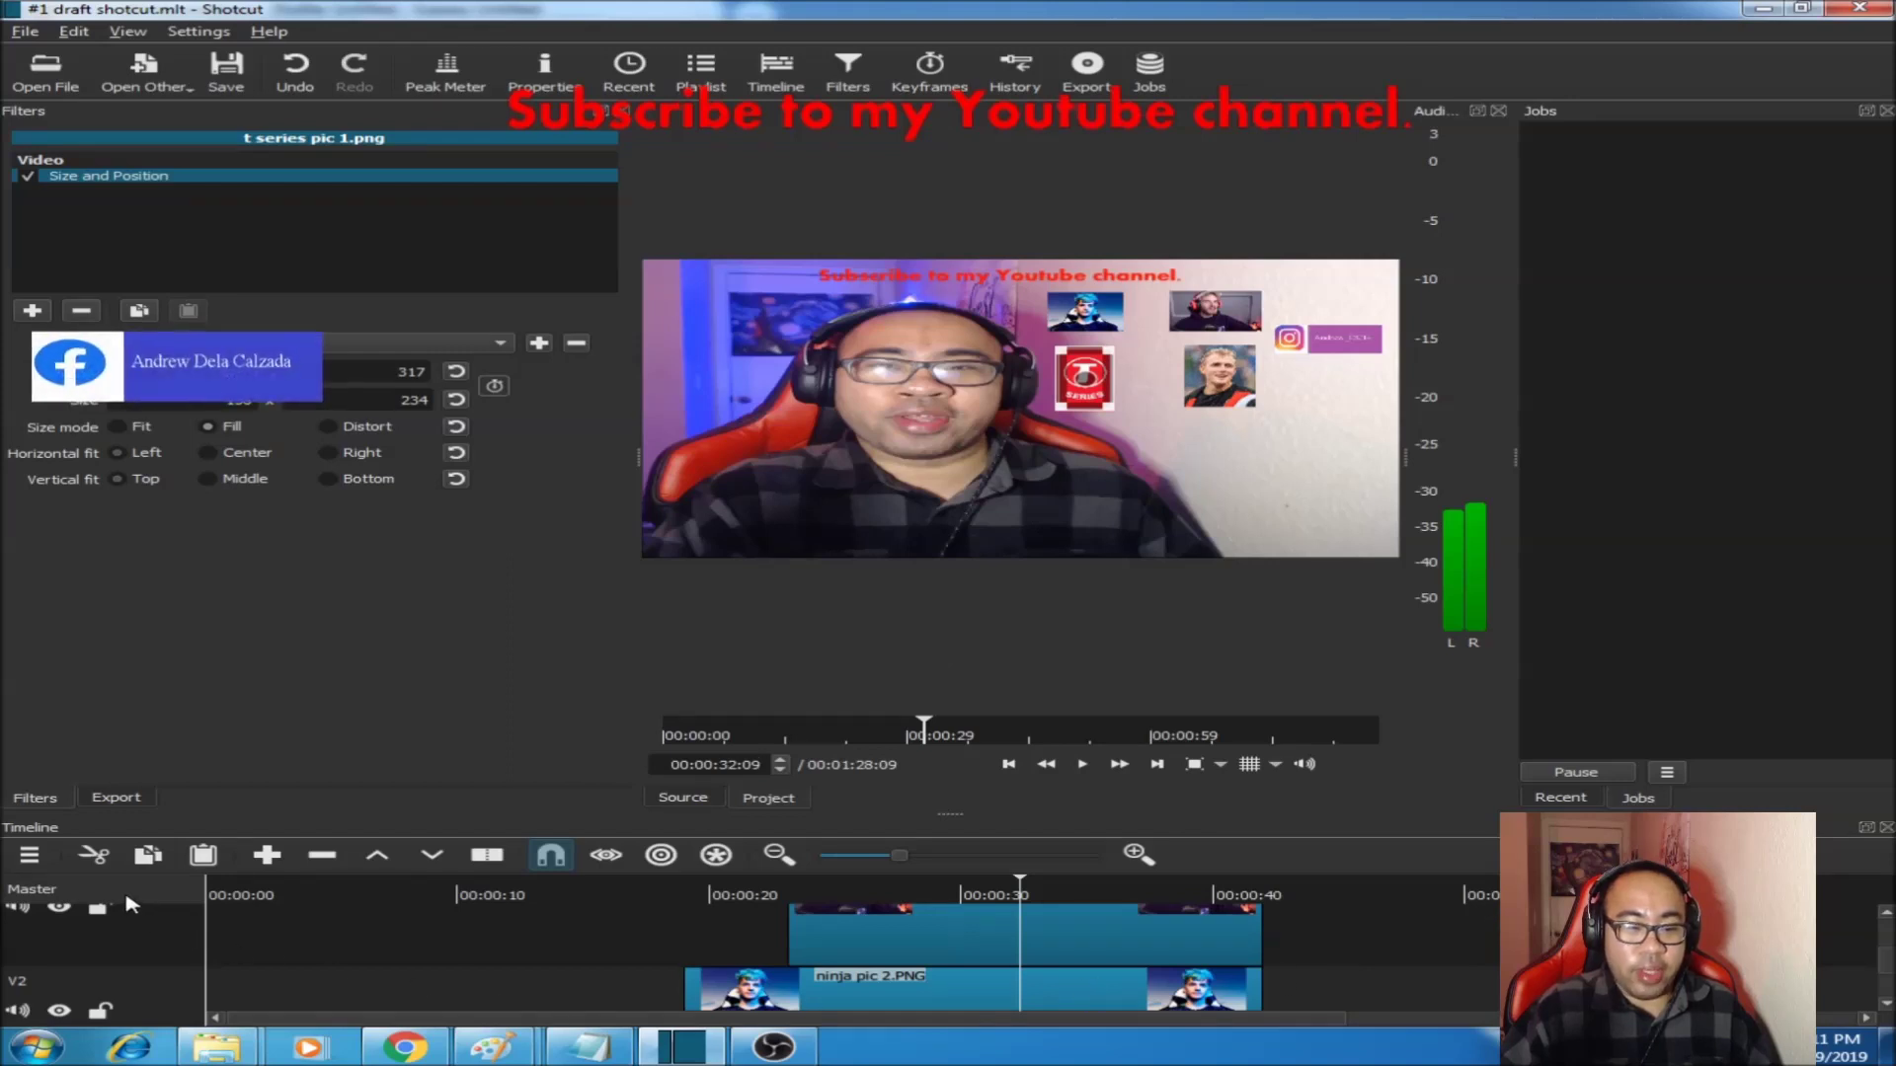
left_click(290, 933)
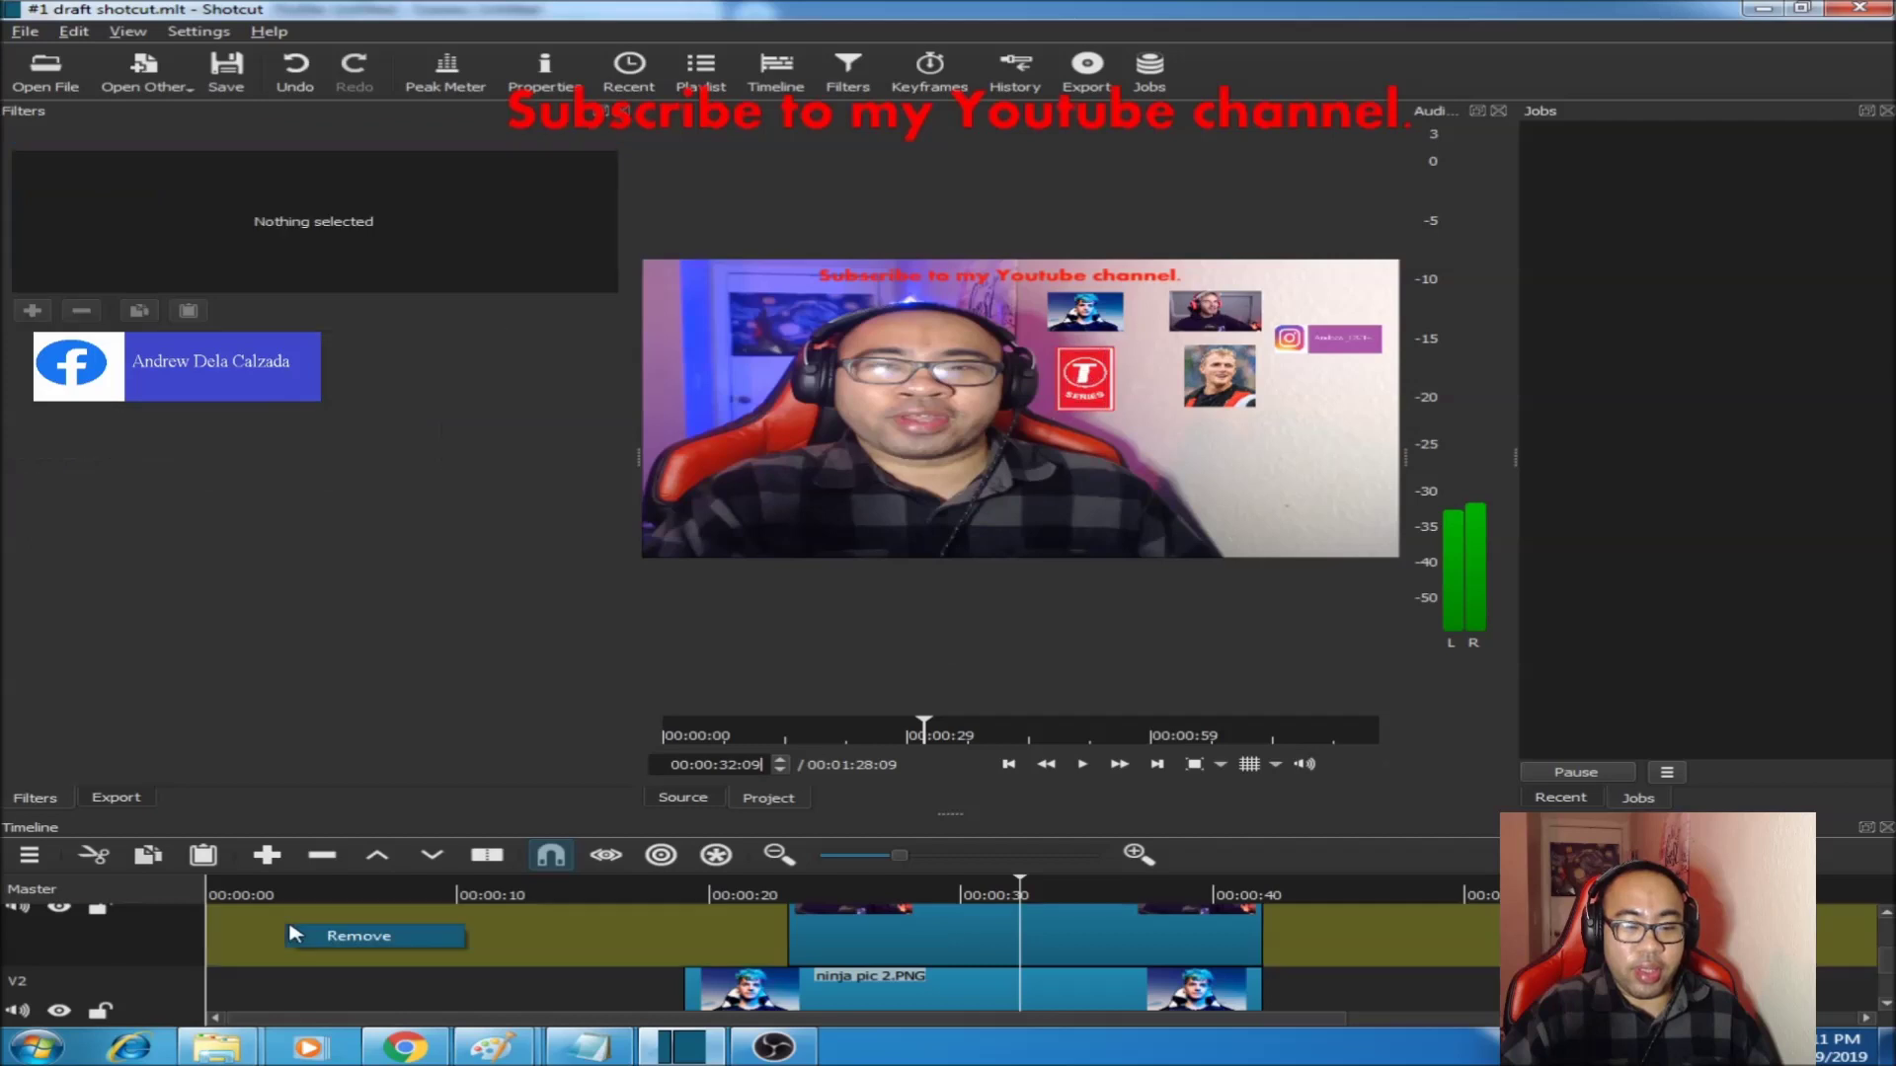
left_click(30, 856)
left_click(526, 694)
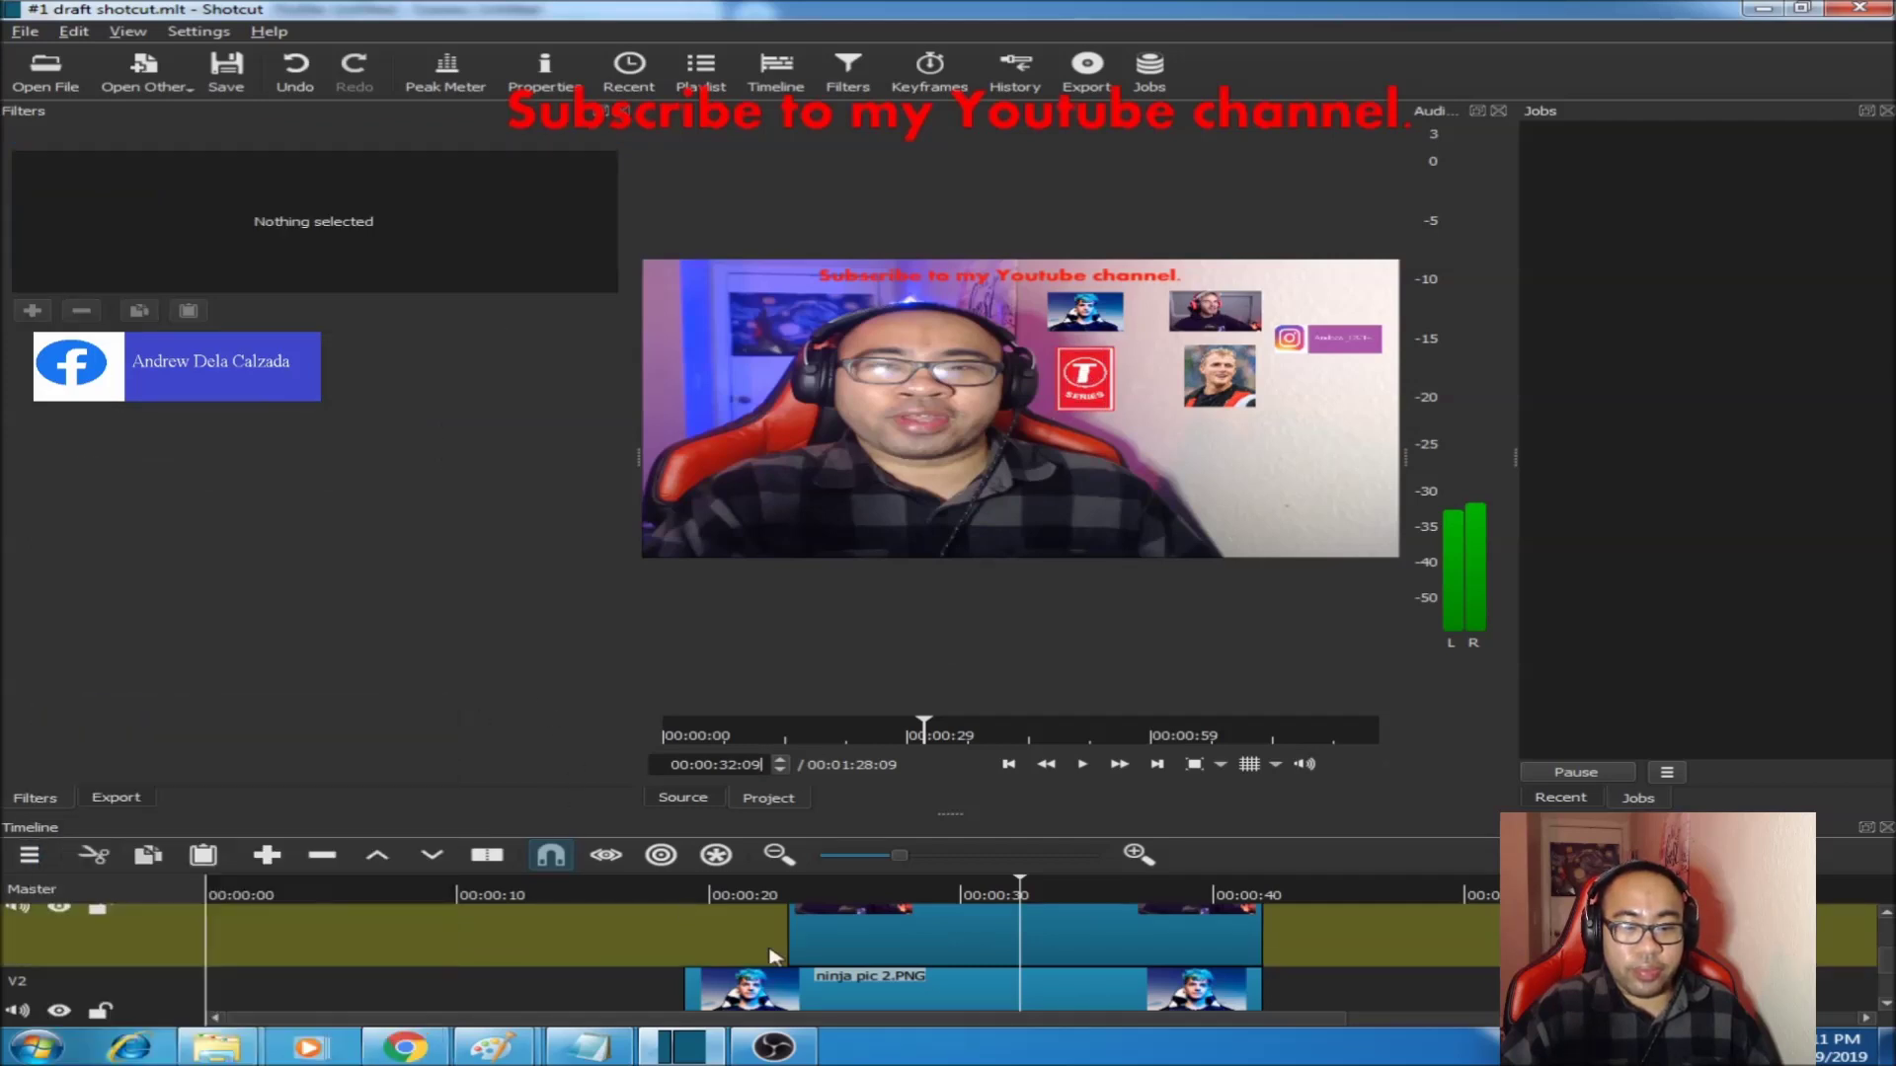
scroll(894, 953, "down", 3)
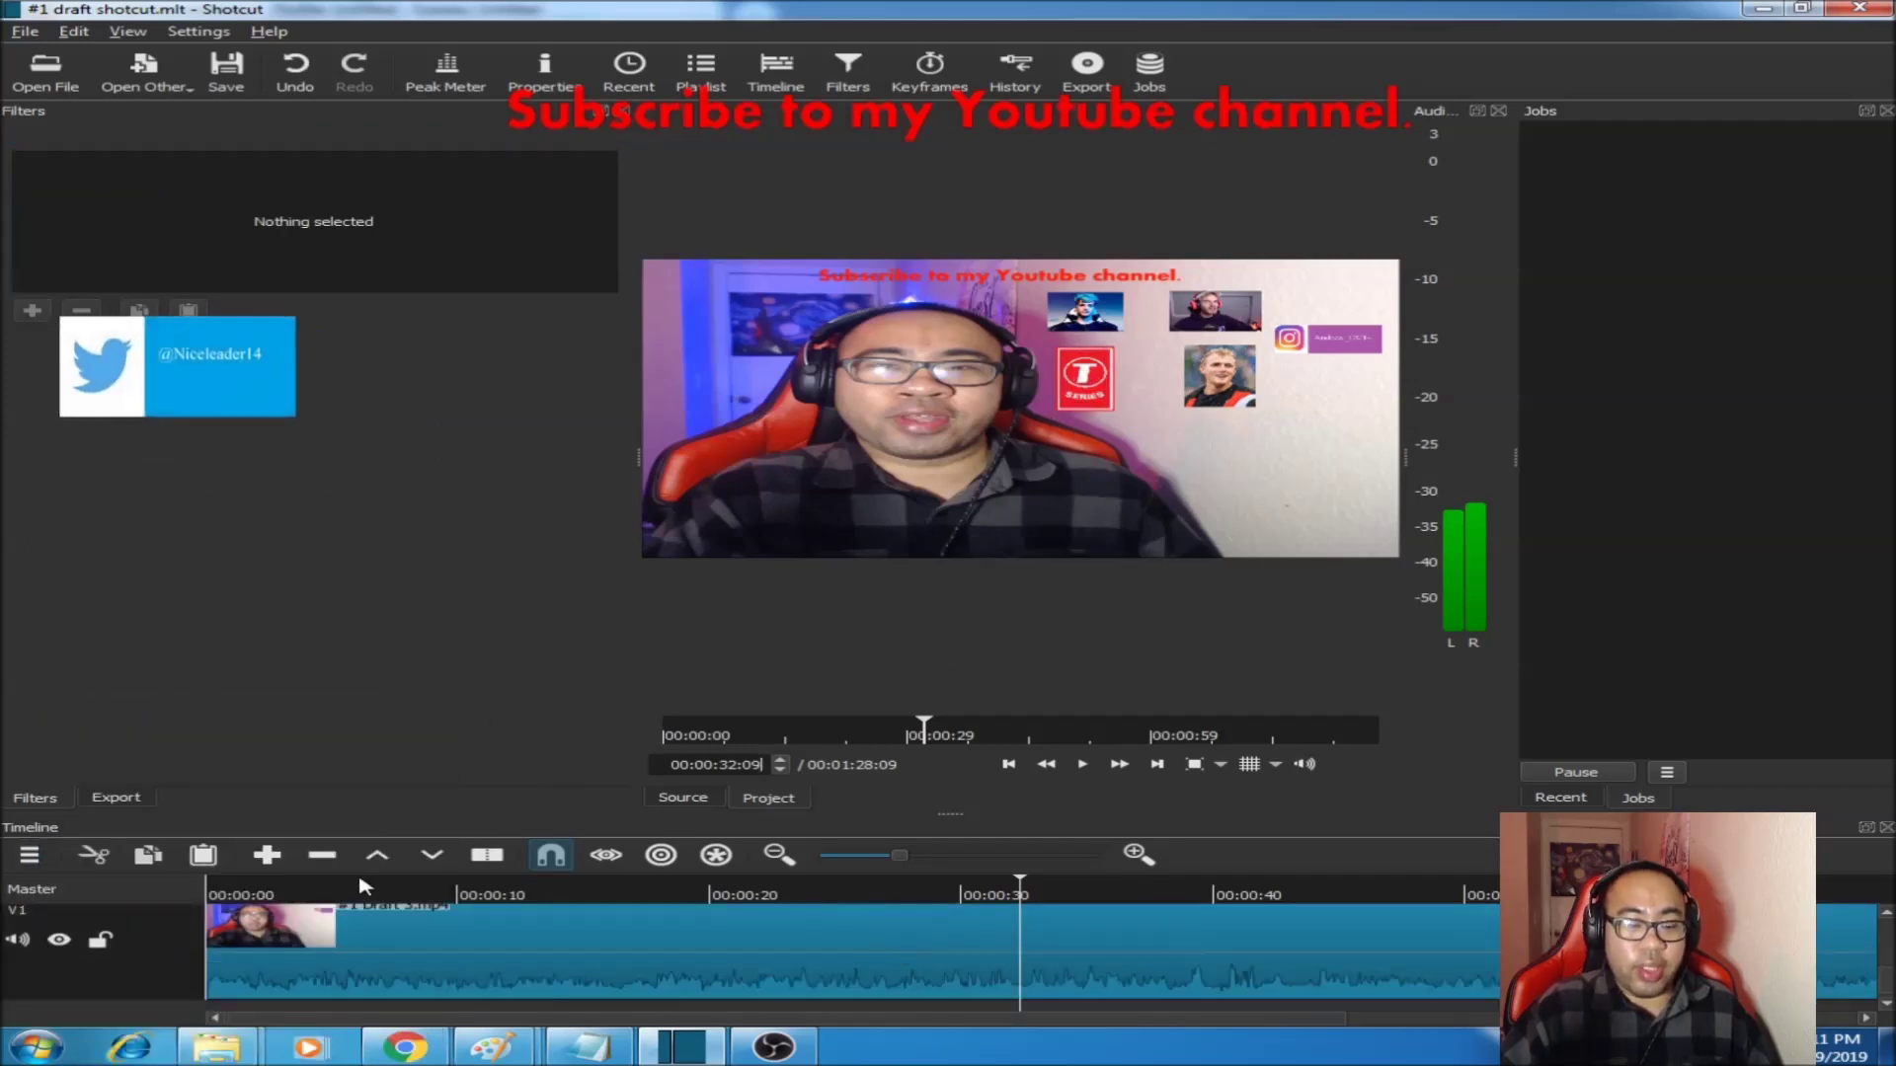
Check the T-Series image's options in the browser search results, then return to Shotcut.
left_click(405, 1046)
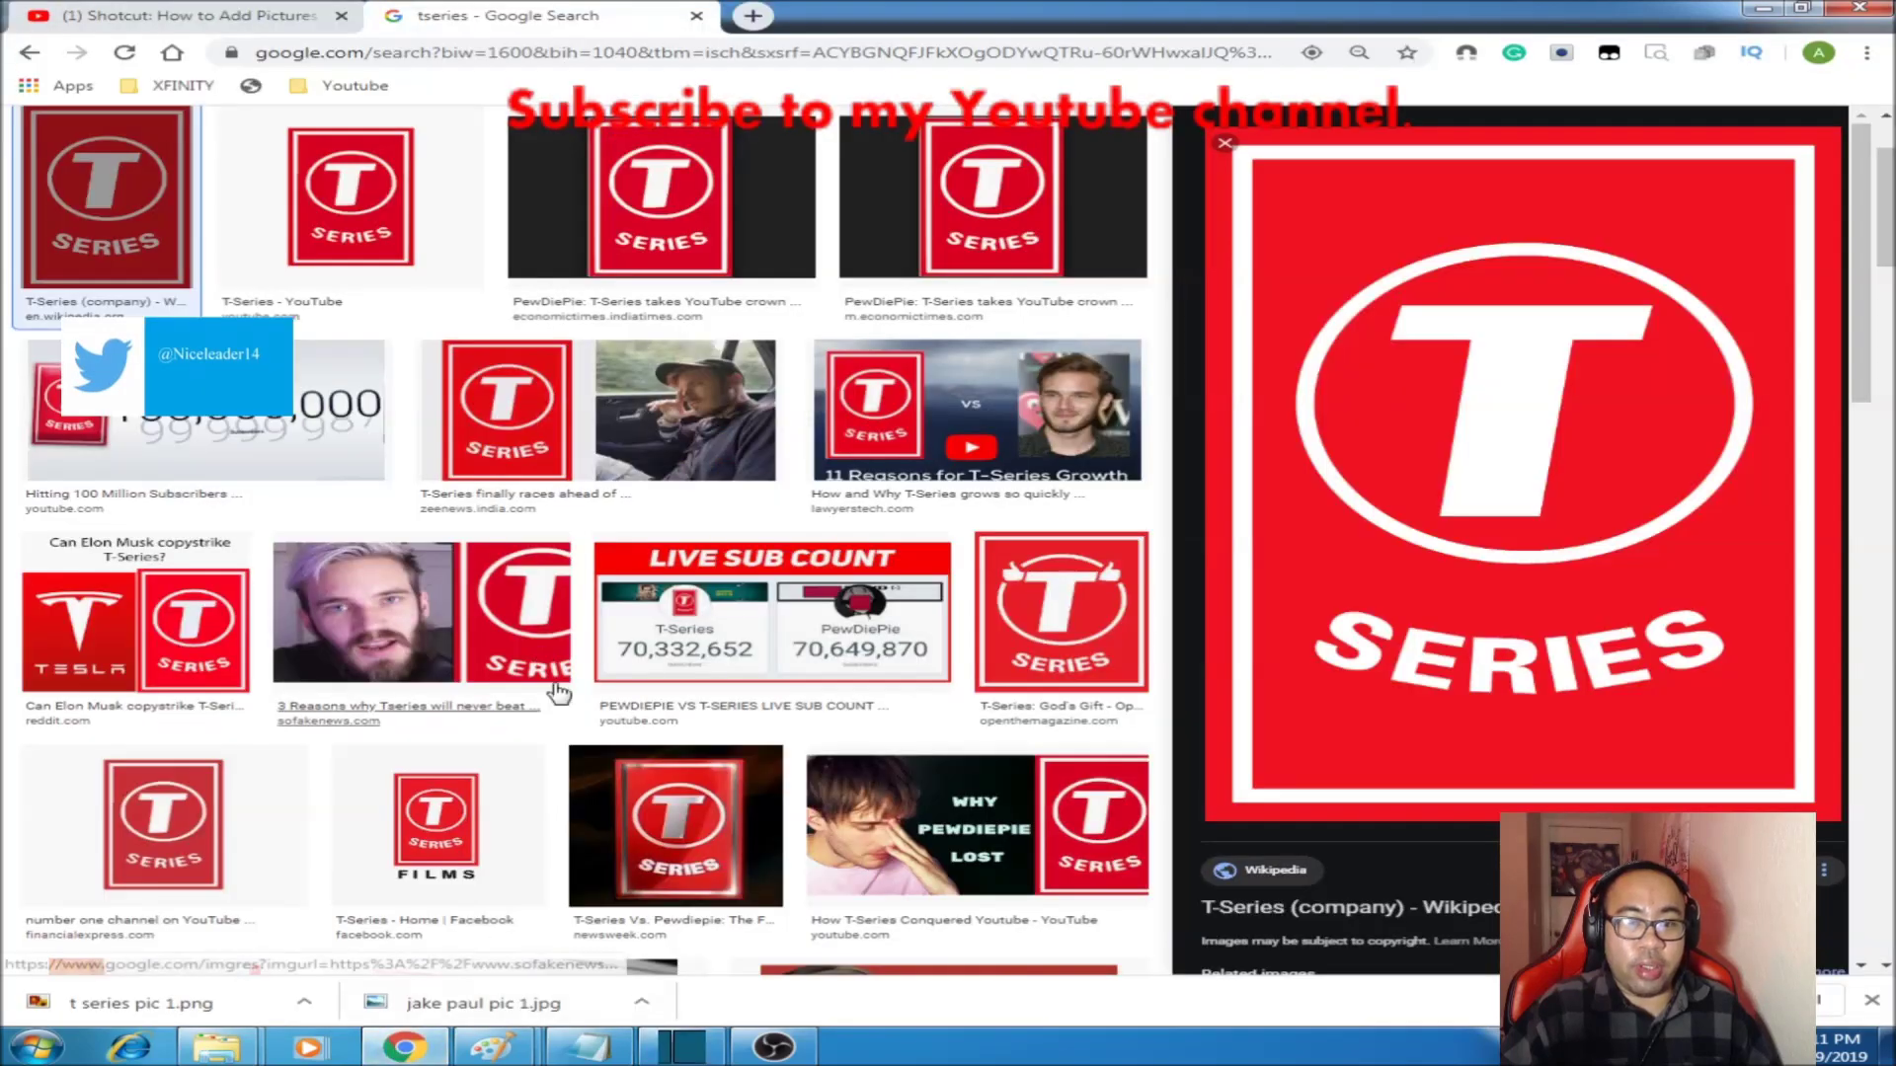
left_click(696, 1045)
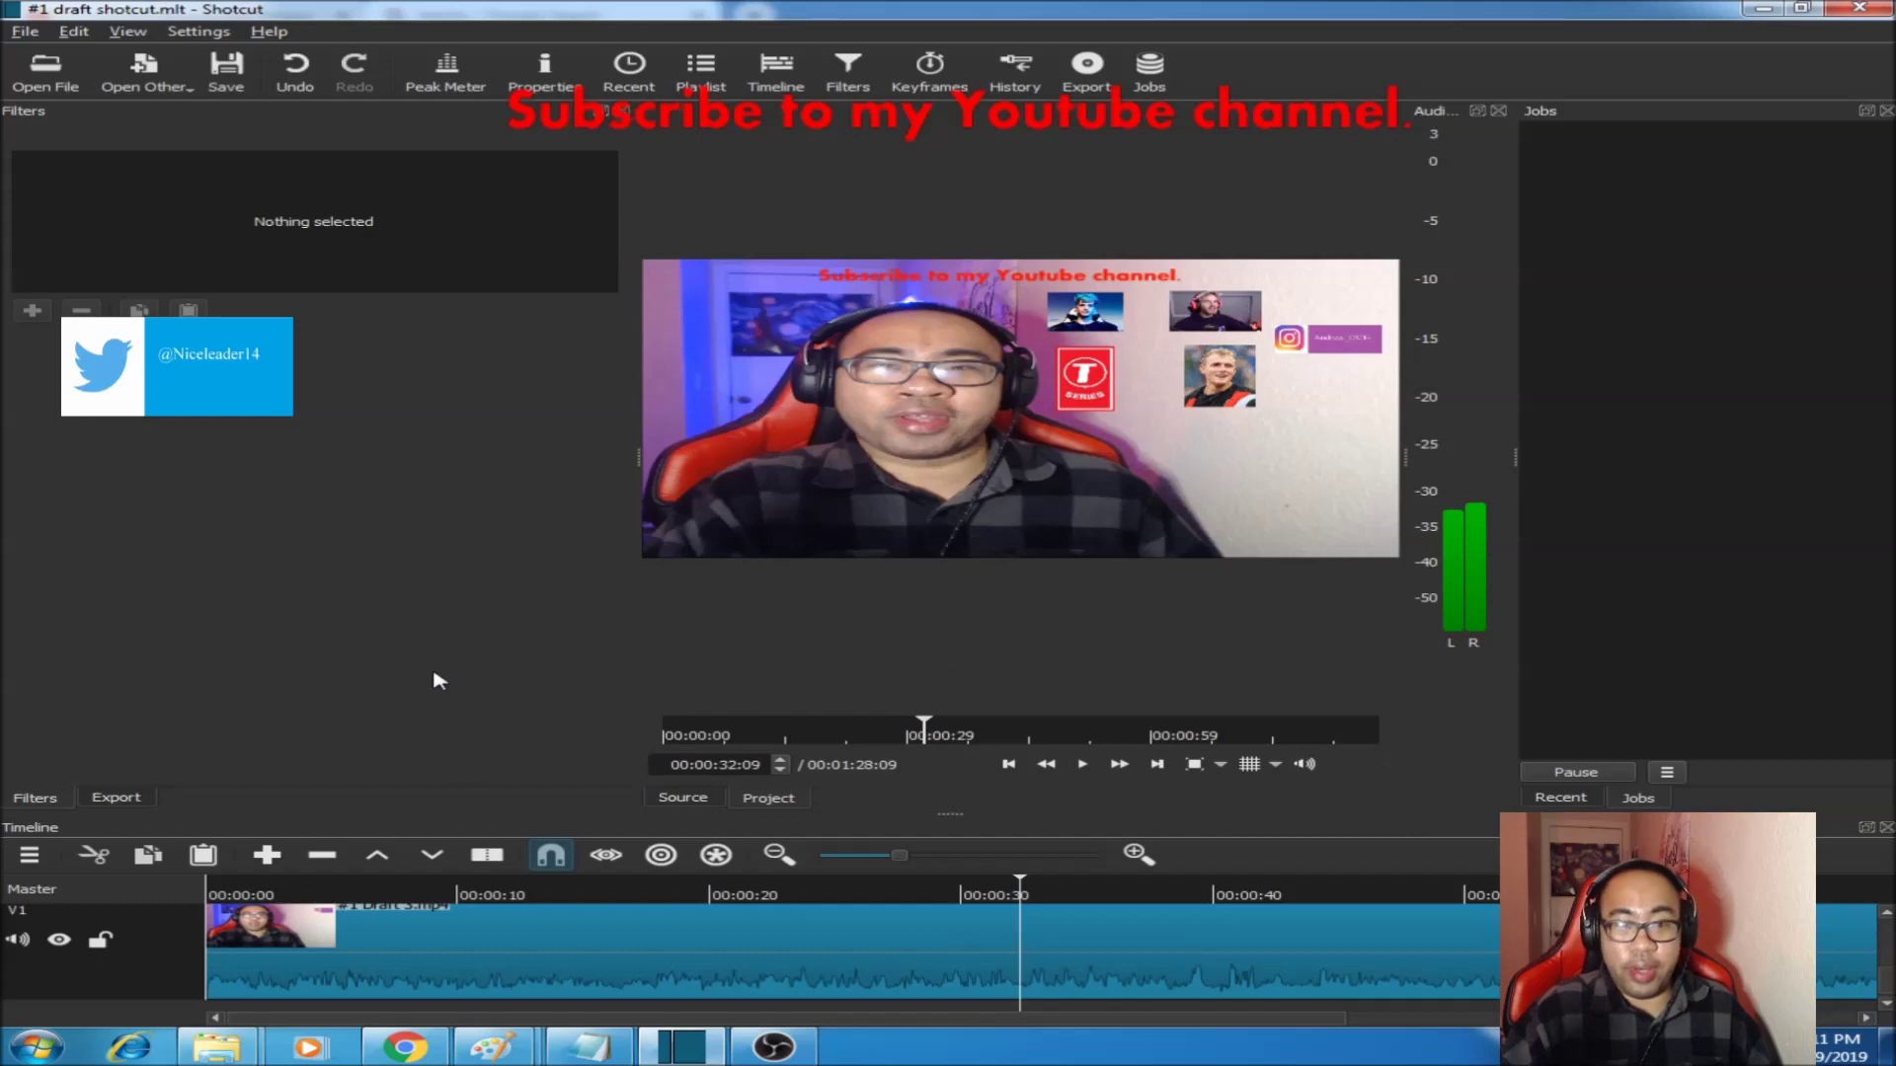
left_click(414, 1034)
right_click(1323, 540)
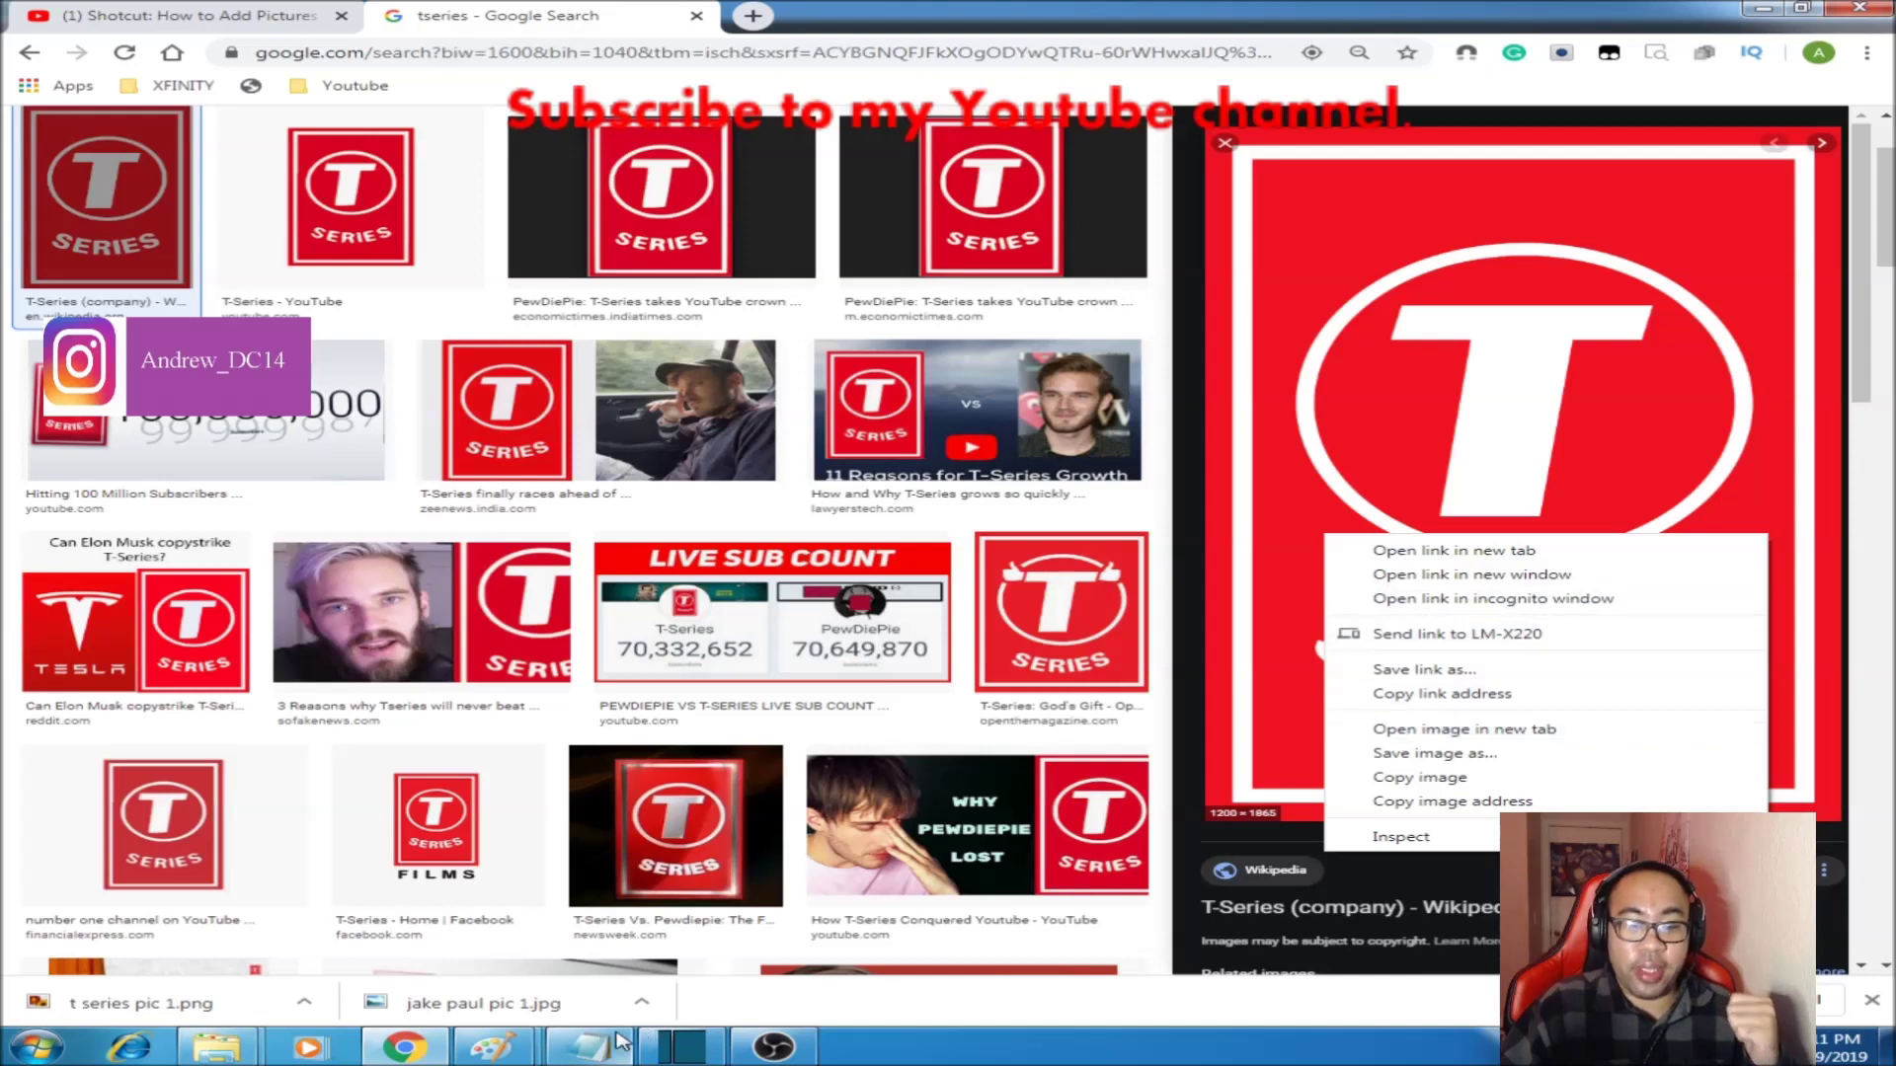
left_click(674, 1028)
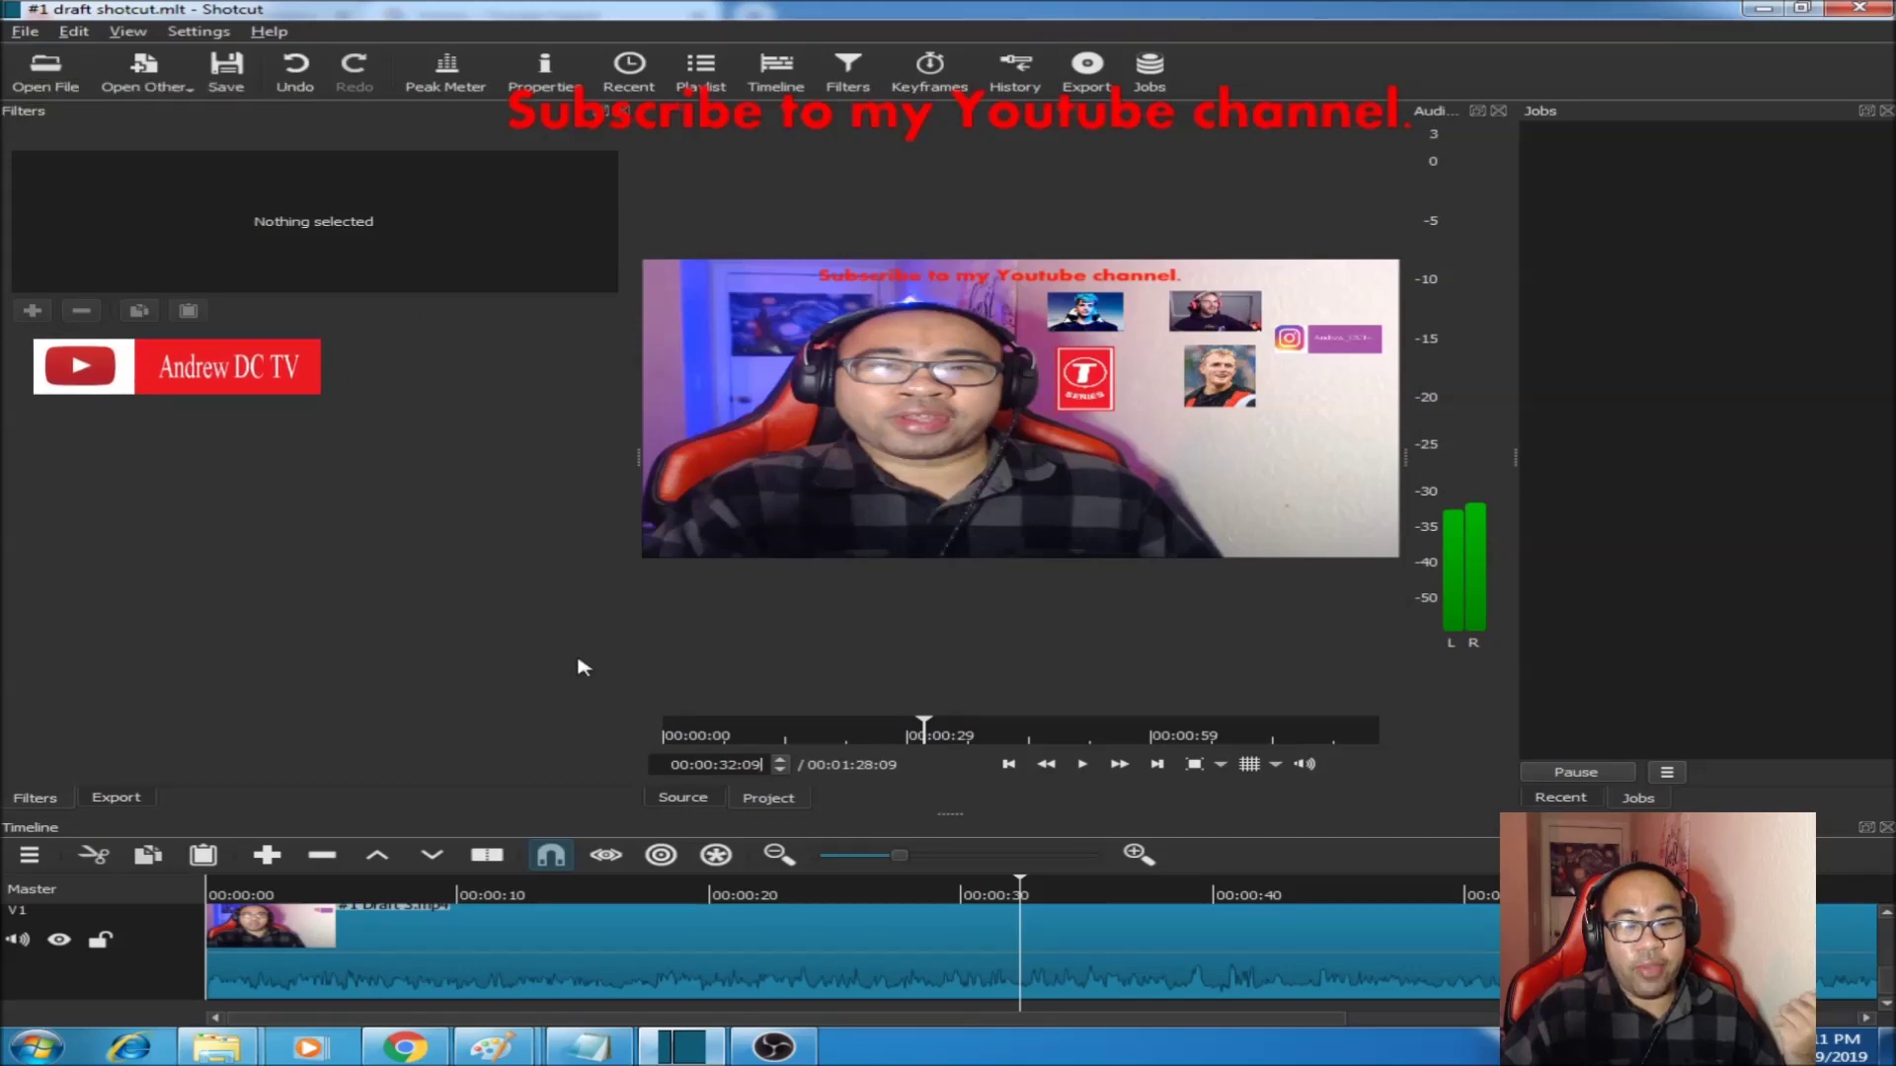
Open the Open File dialog and cancel it without importing anything.
left_click(46, 69)
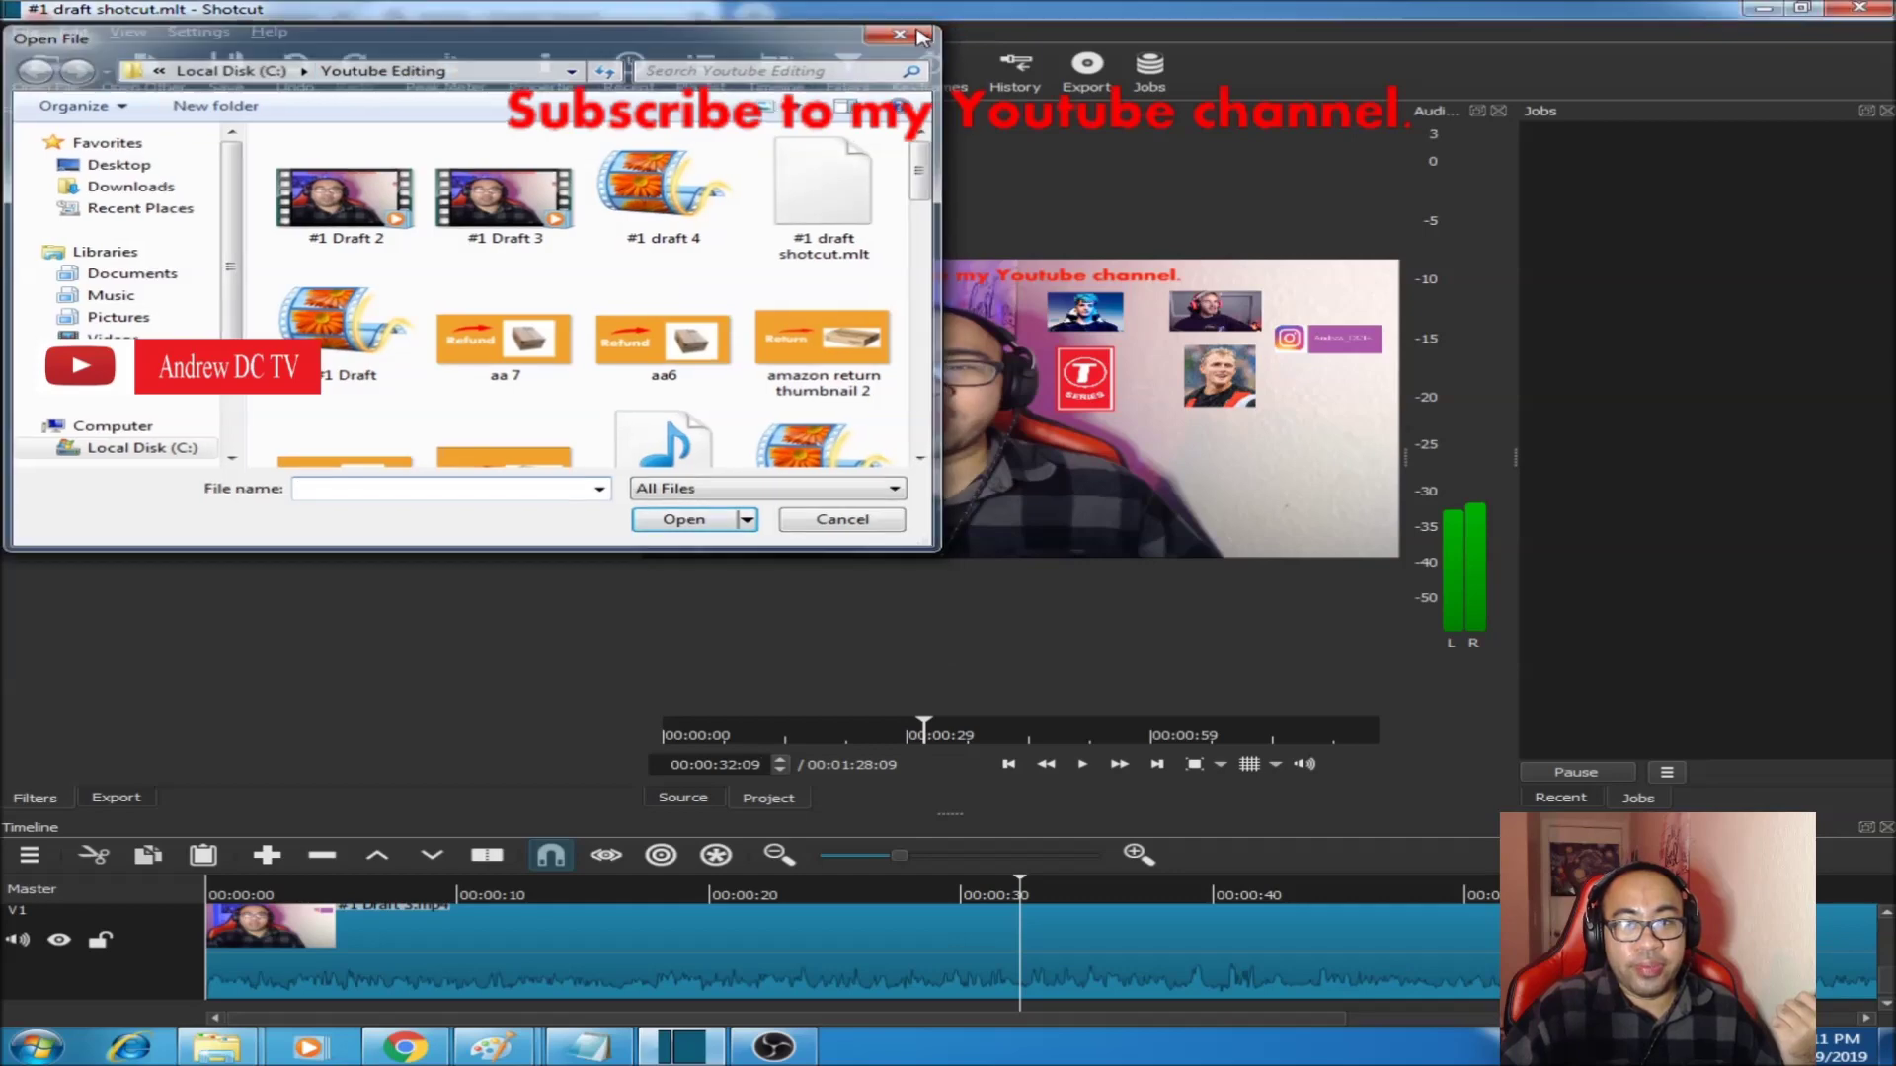
left_click(921, 37)
scroll(691, 948, "up", 3)
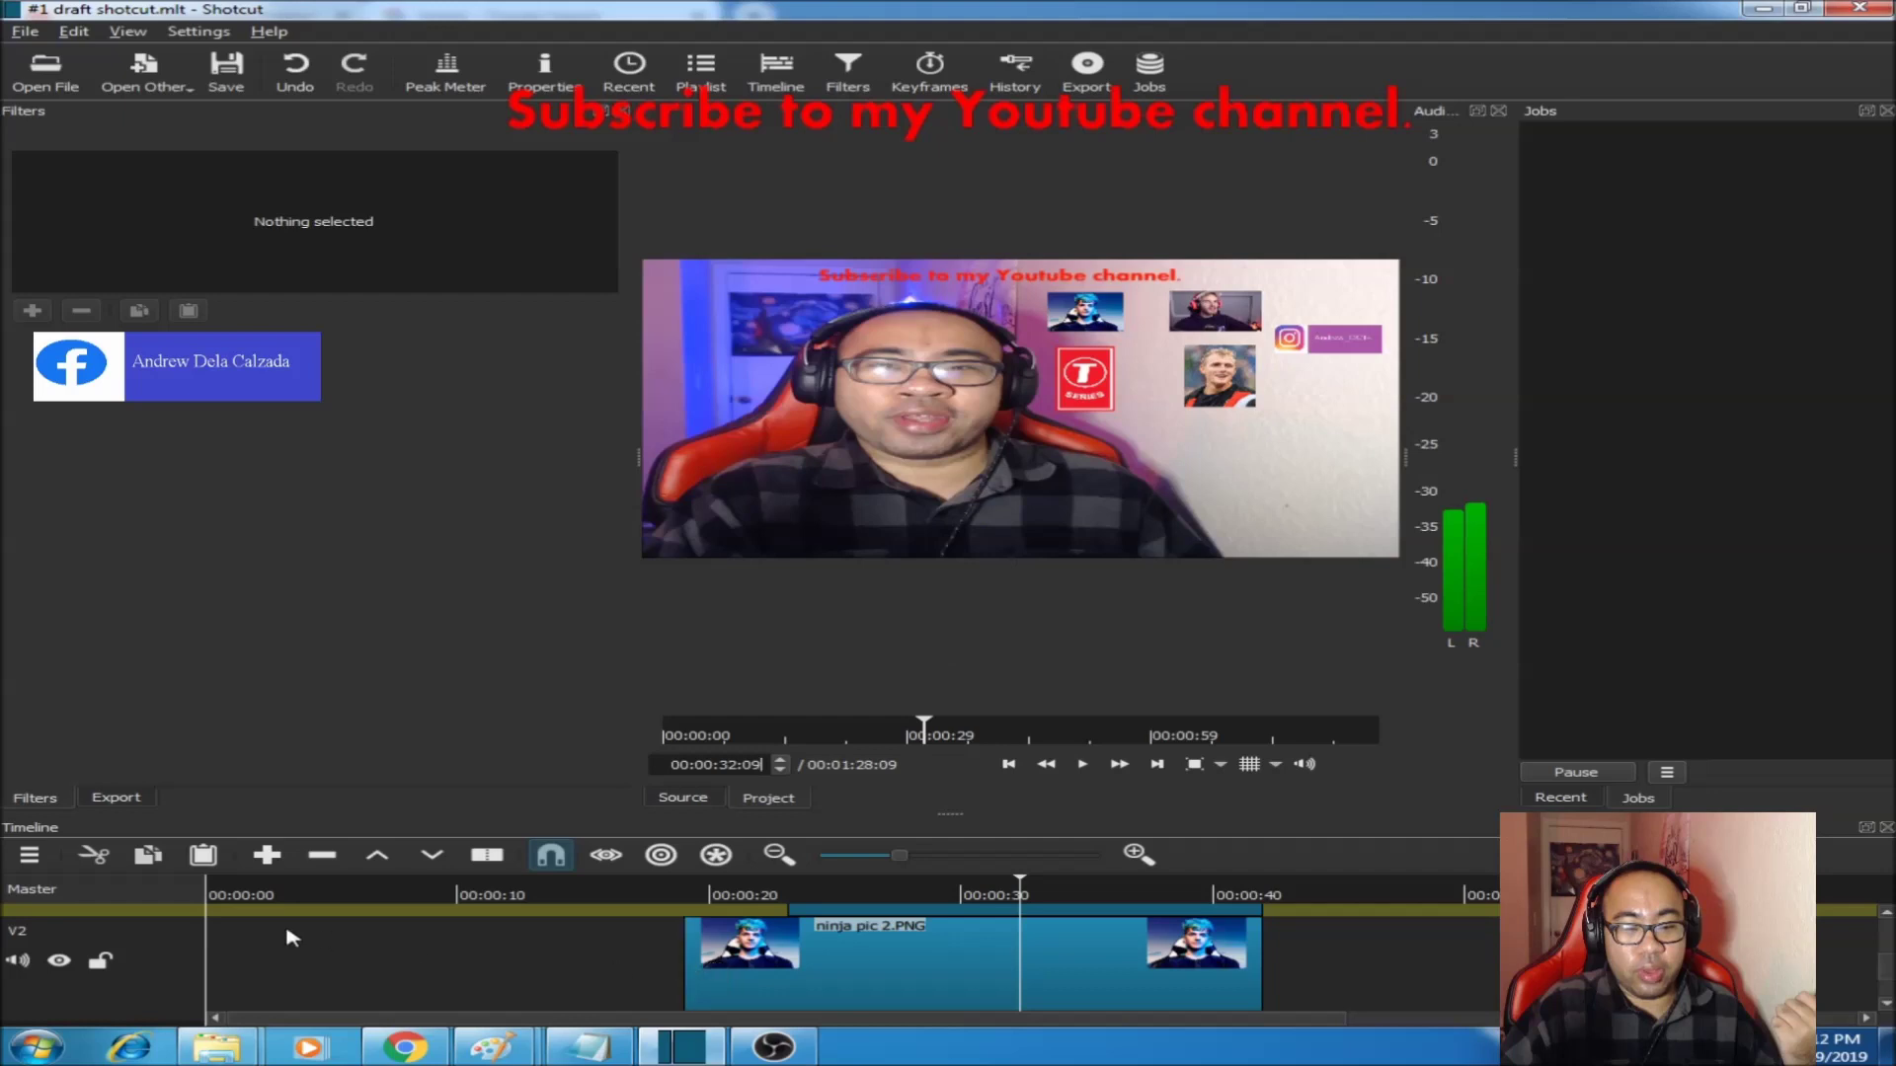
Browse the timeline options menu twice without changes, then bring up the T-Series image search.
left_click(28, 857)
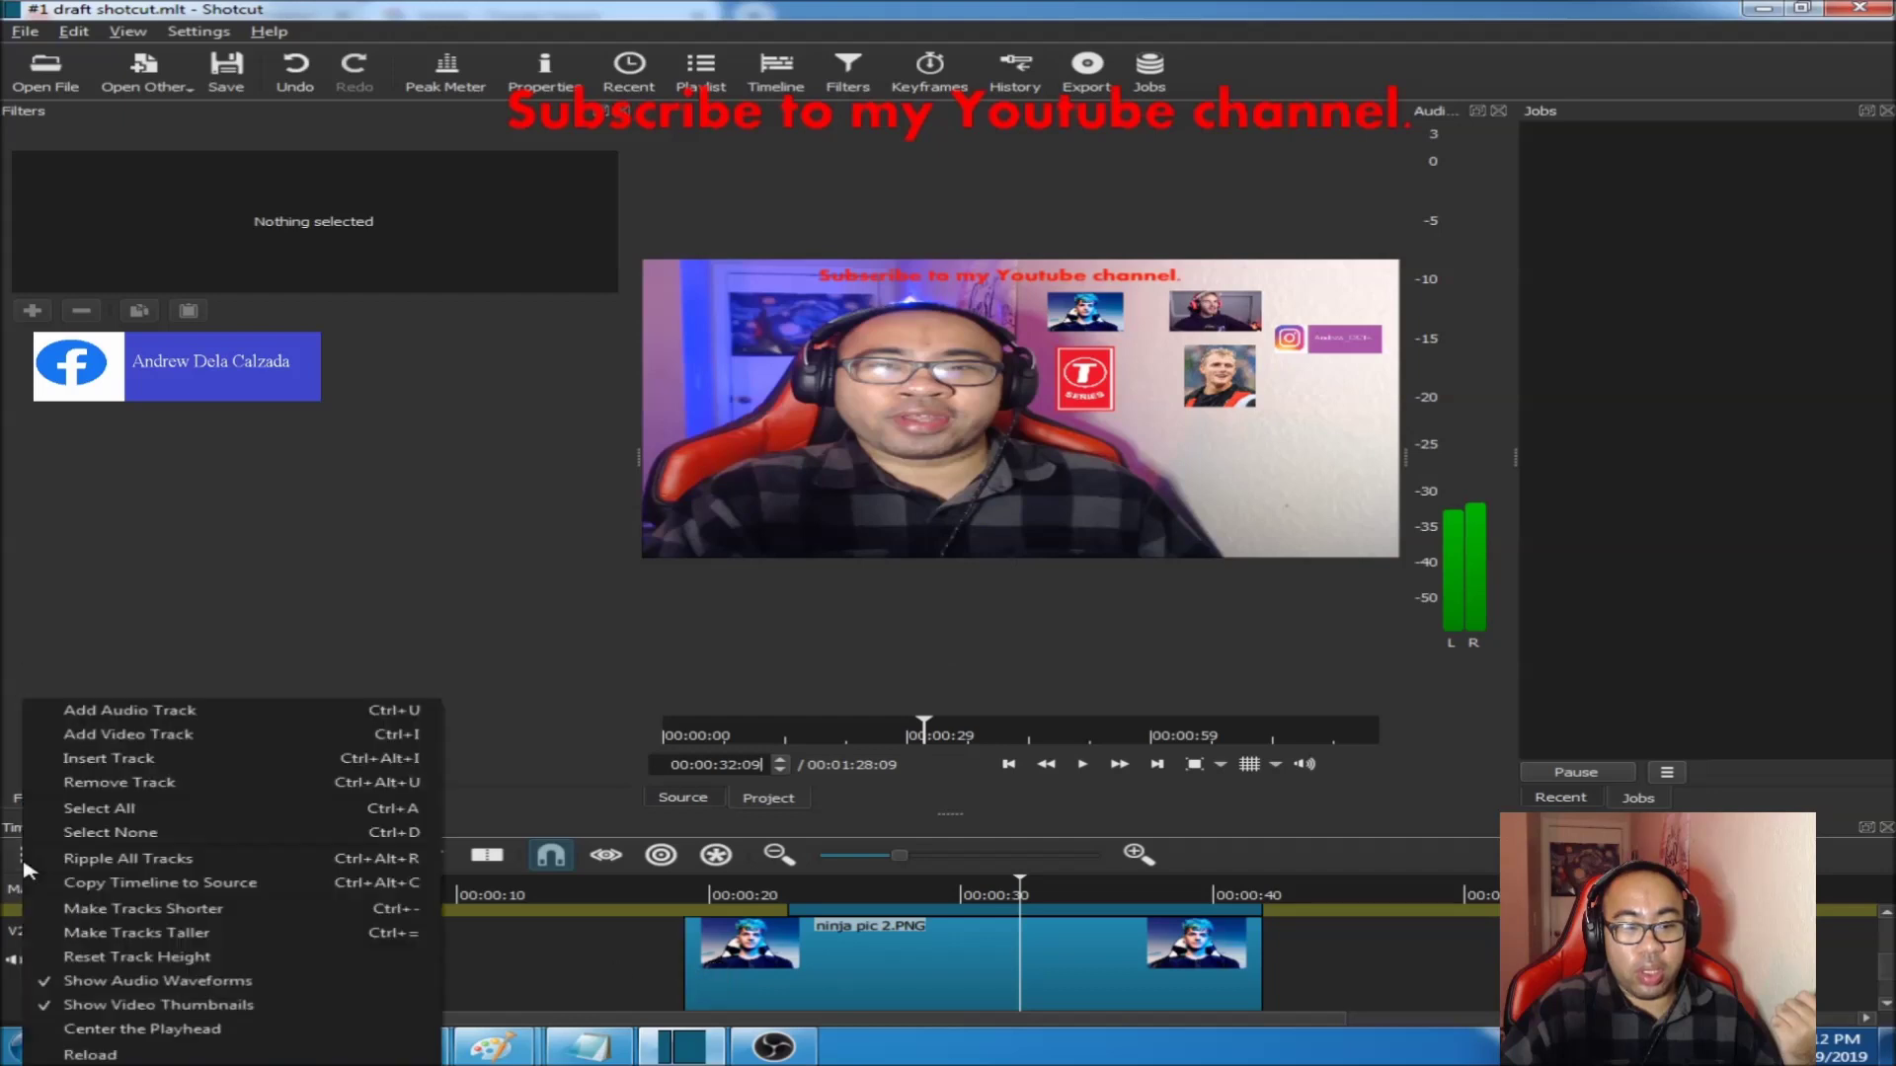
left_click(21, 671)
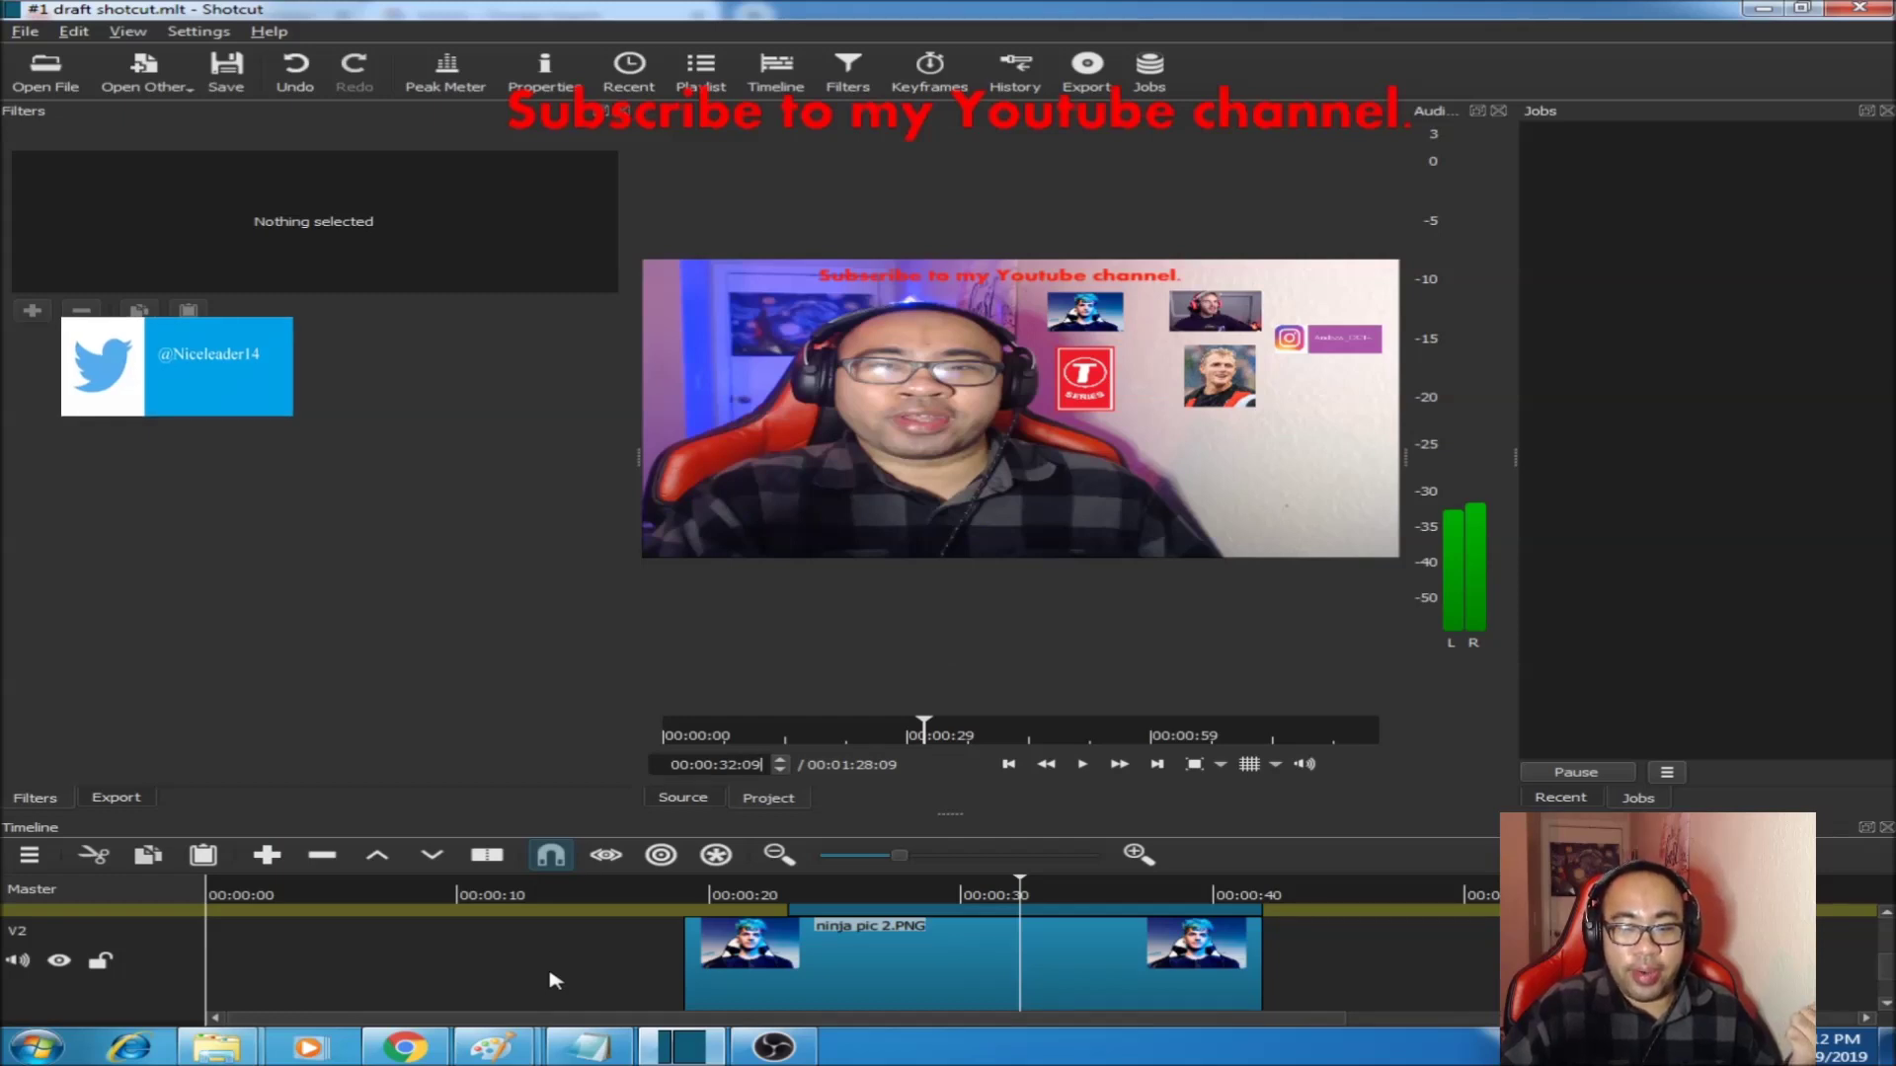
left_click(28, 855)
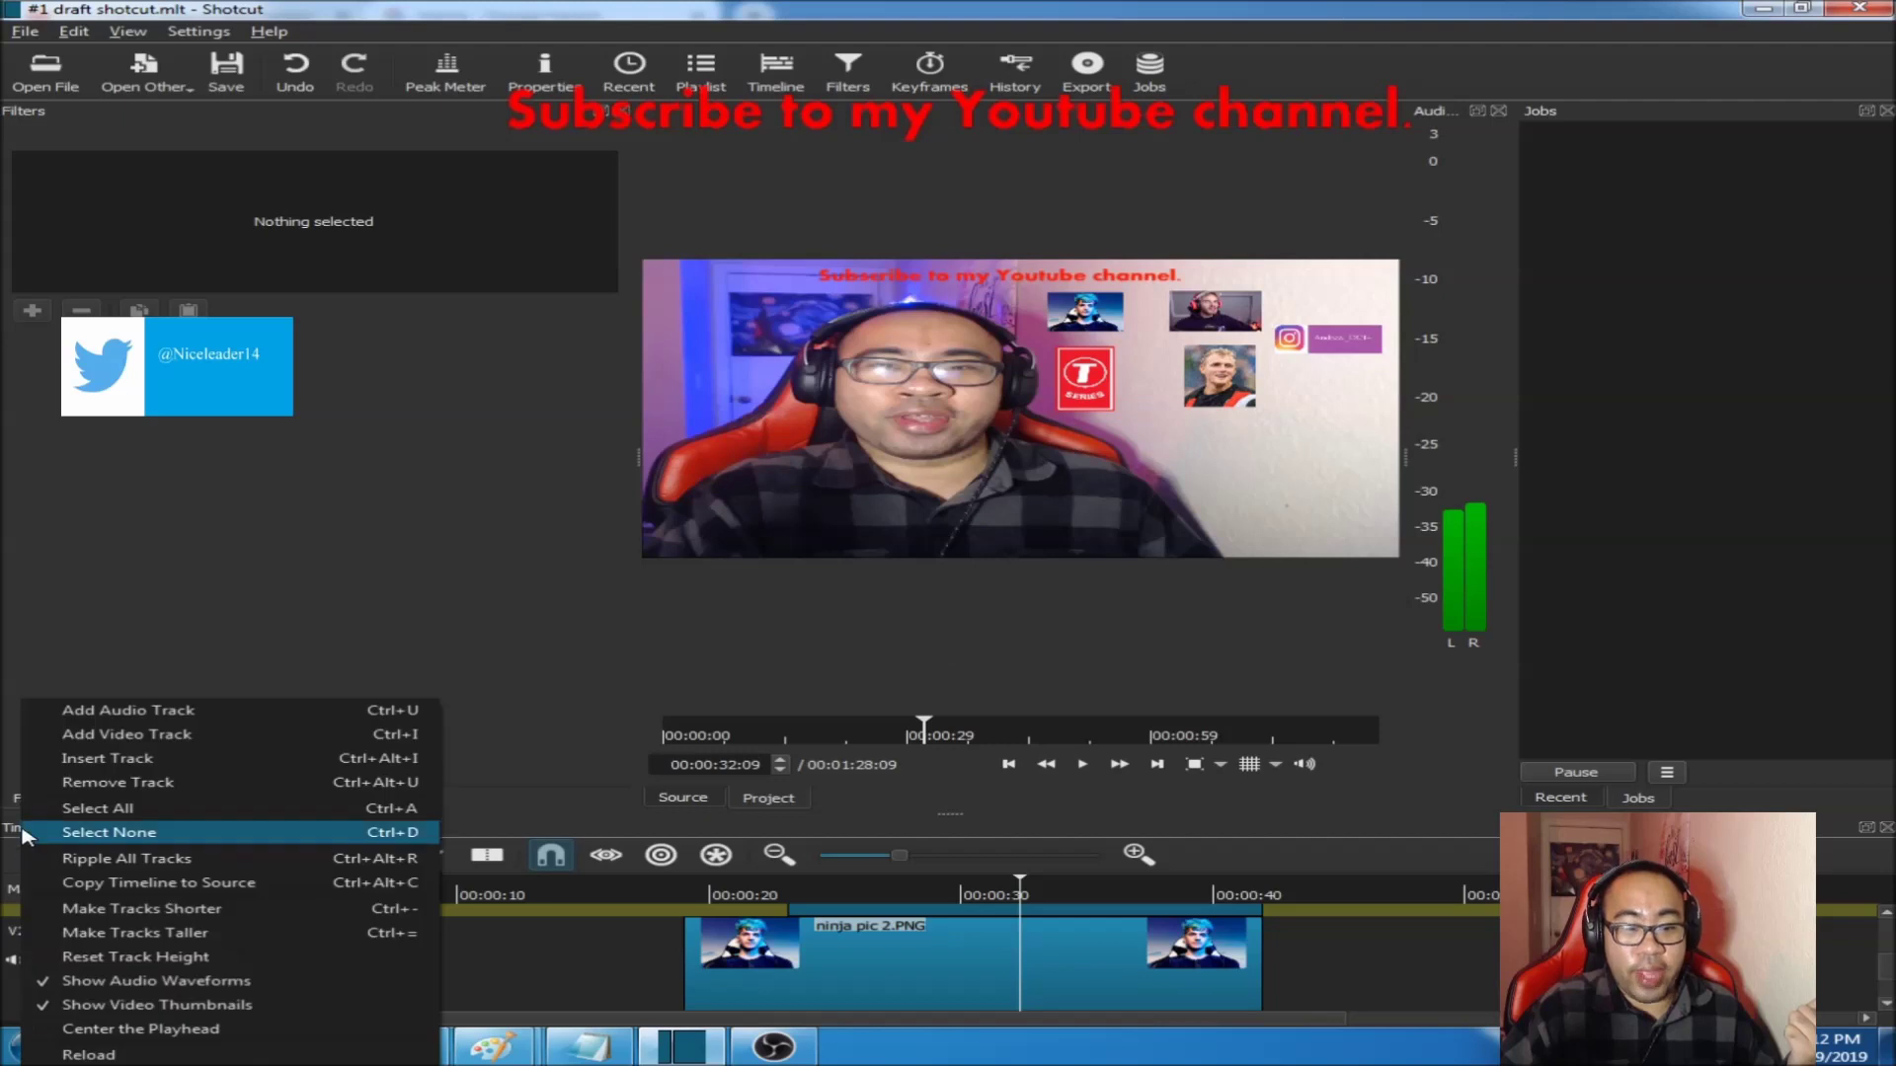
left_click(286, 590)
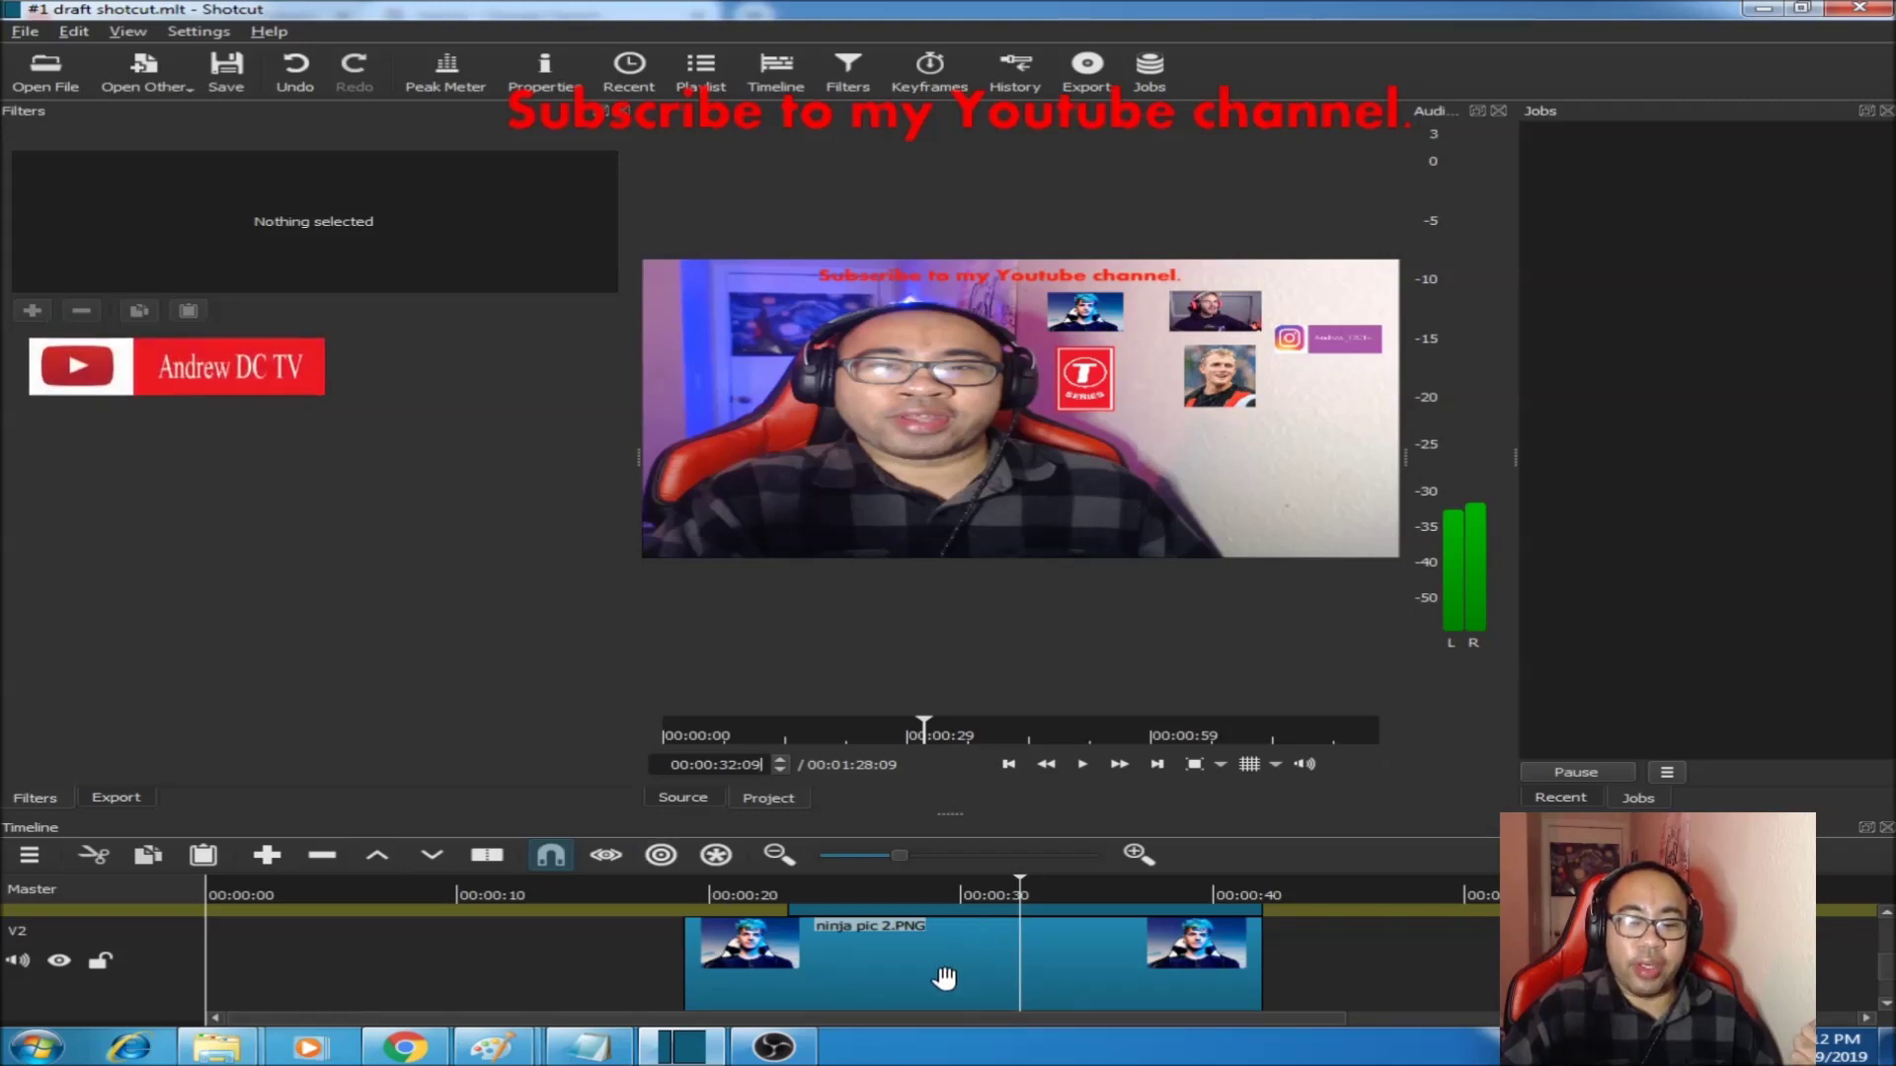
scroll(943, 978, "up", 1)
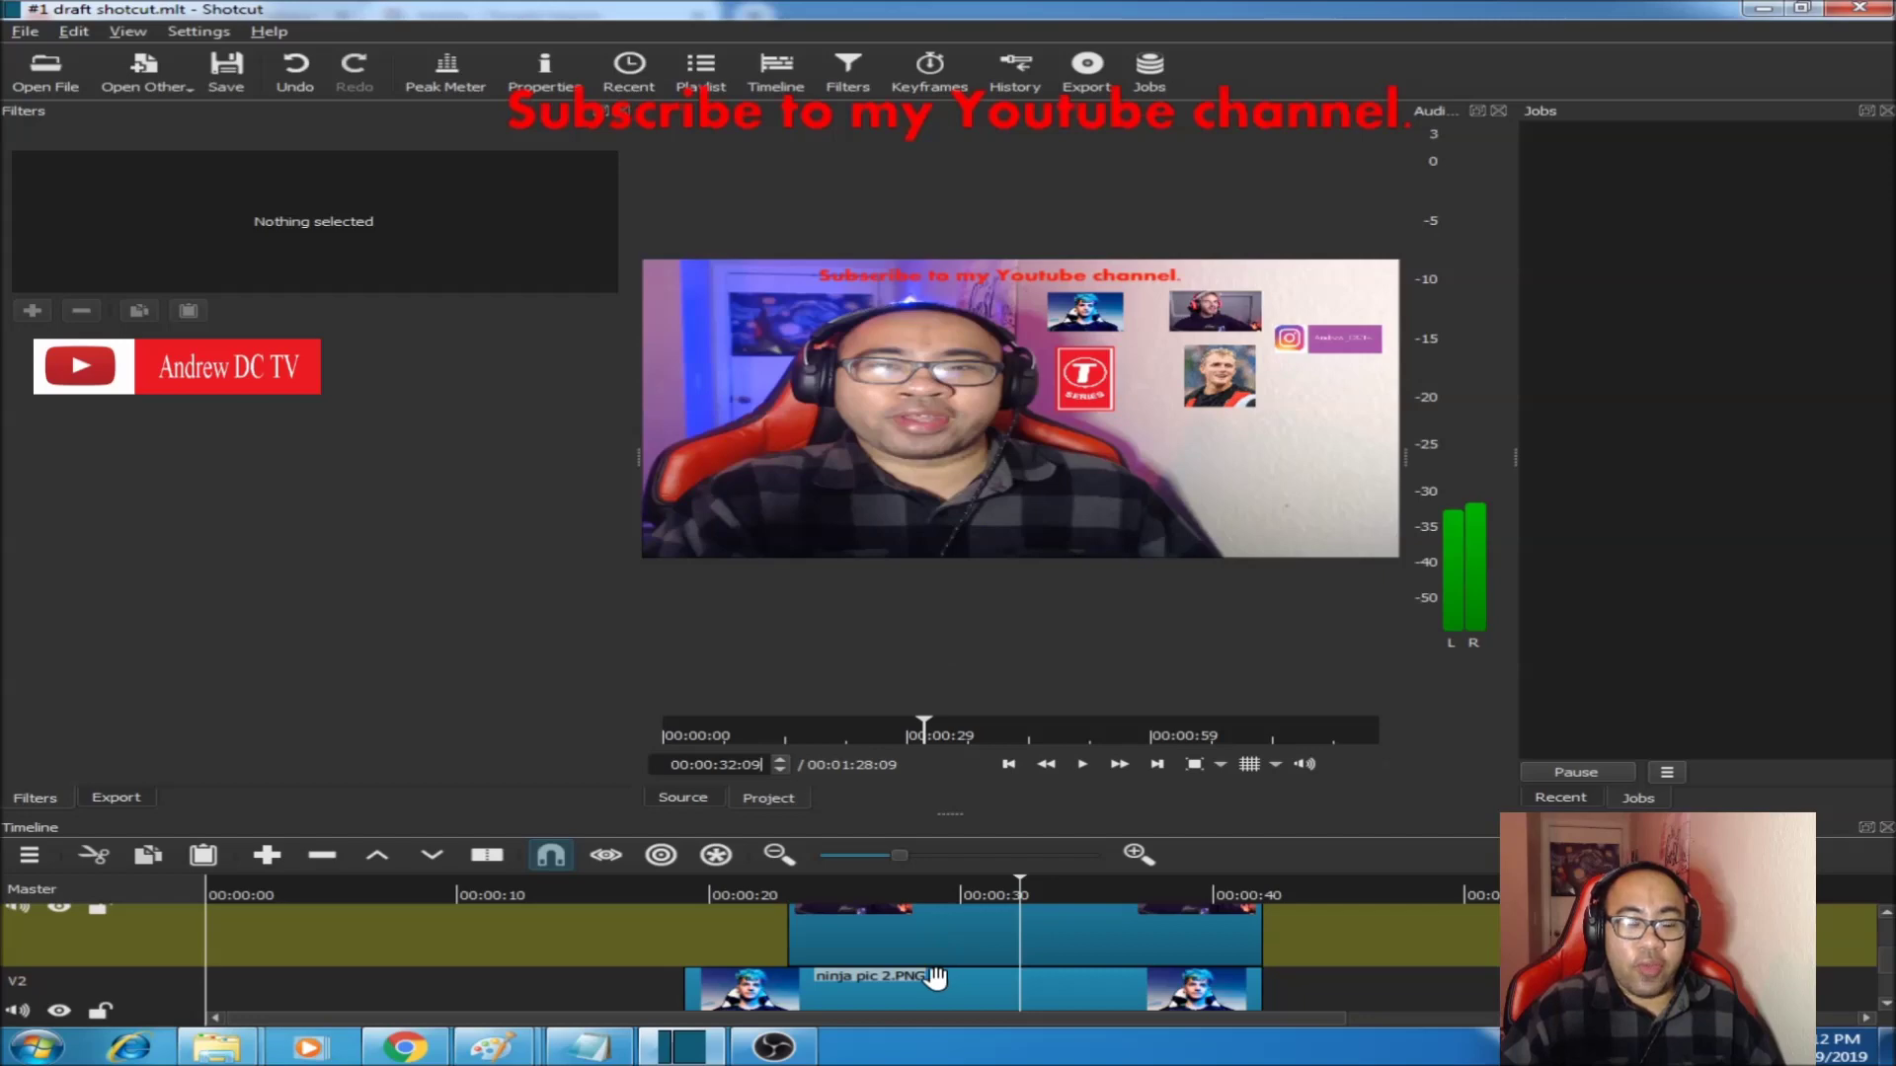
left_click(431, 1055)
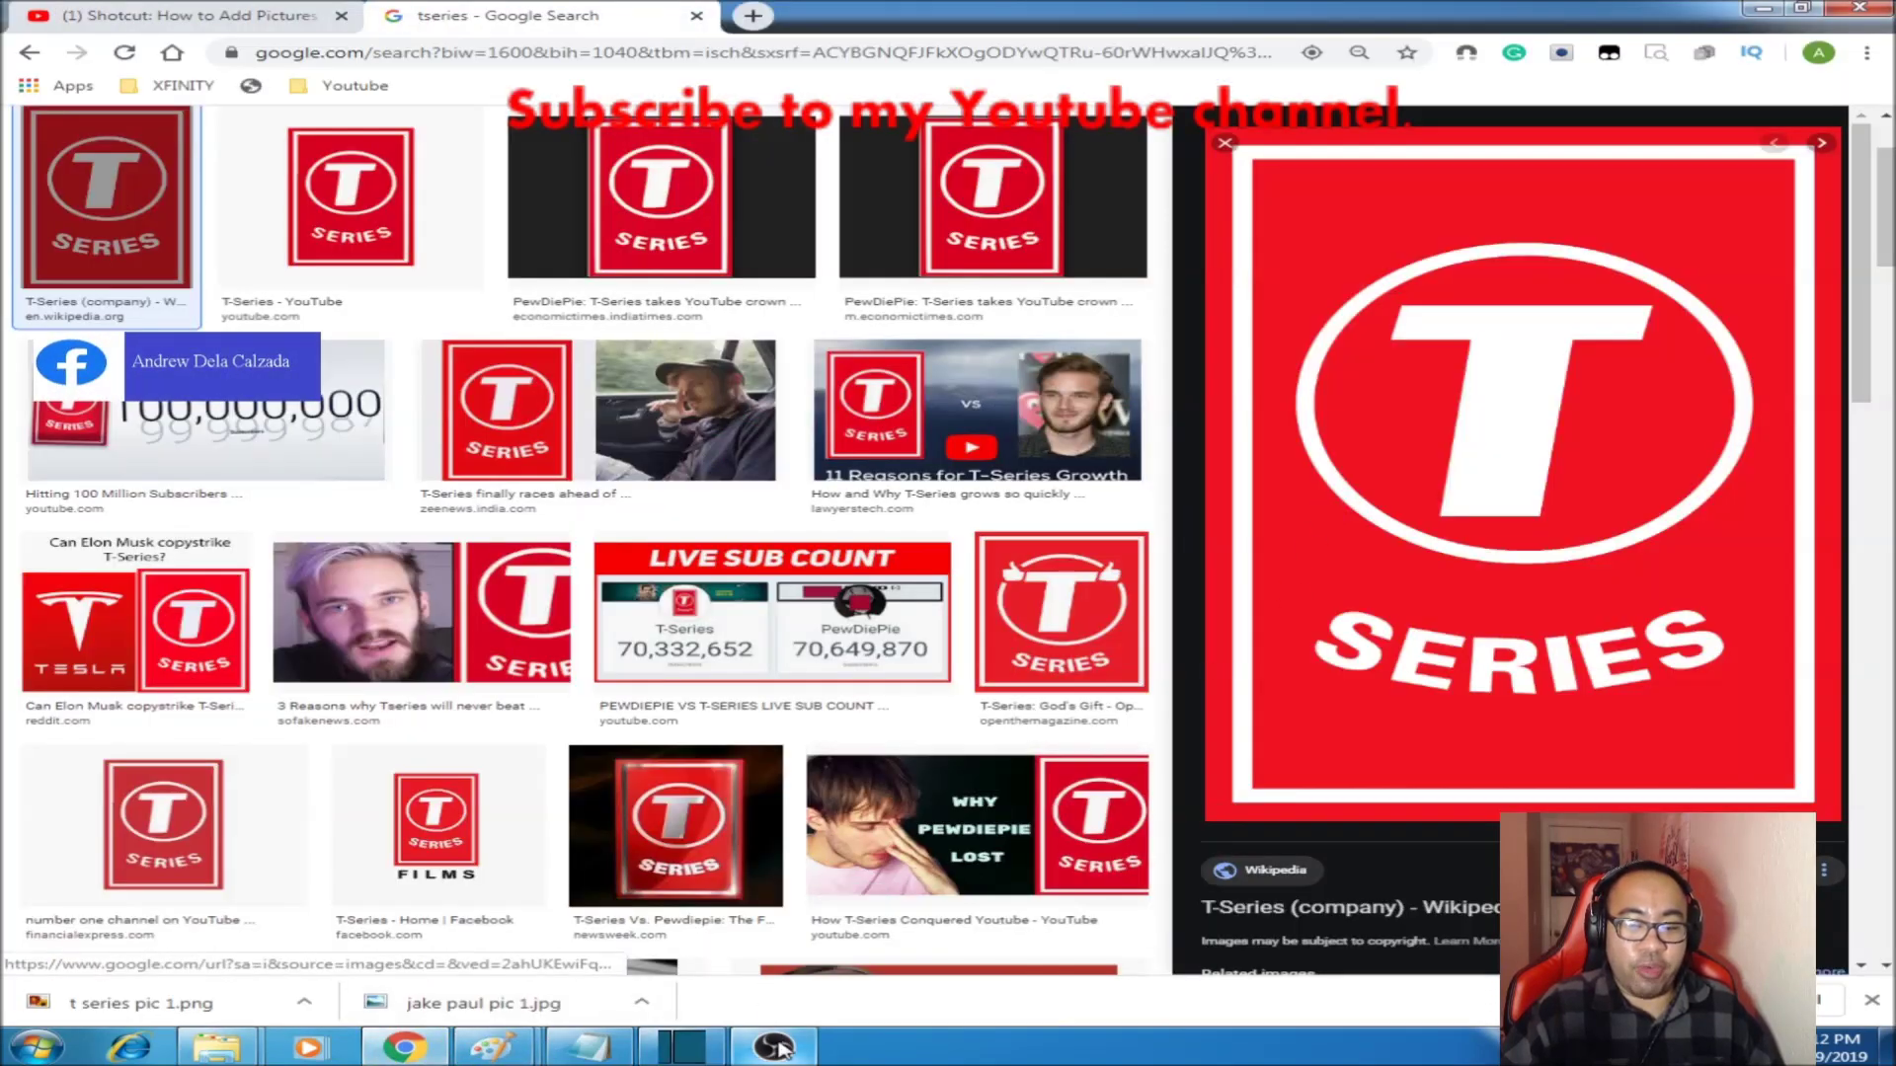
Switch from Chrome to the Shotcut project, whose preview shows the T-Series logo among the overlays.
left_click(681, 1048)
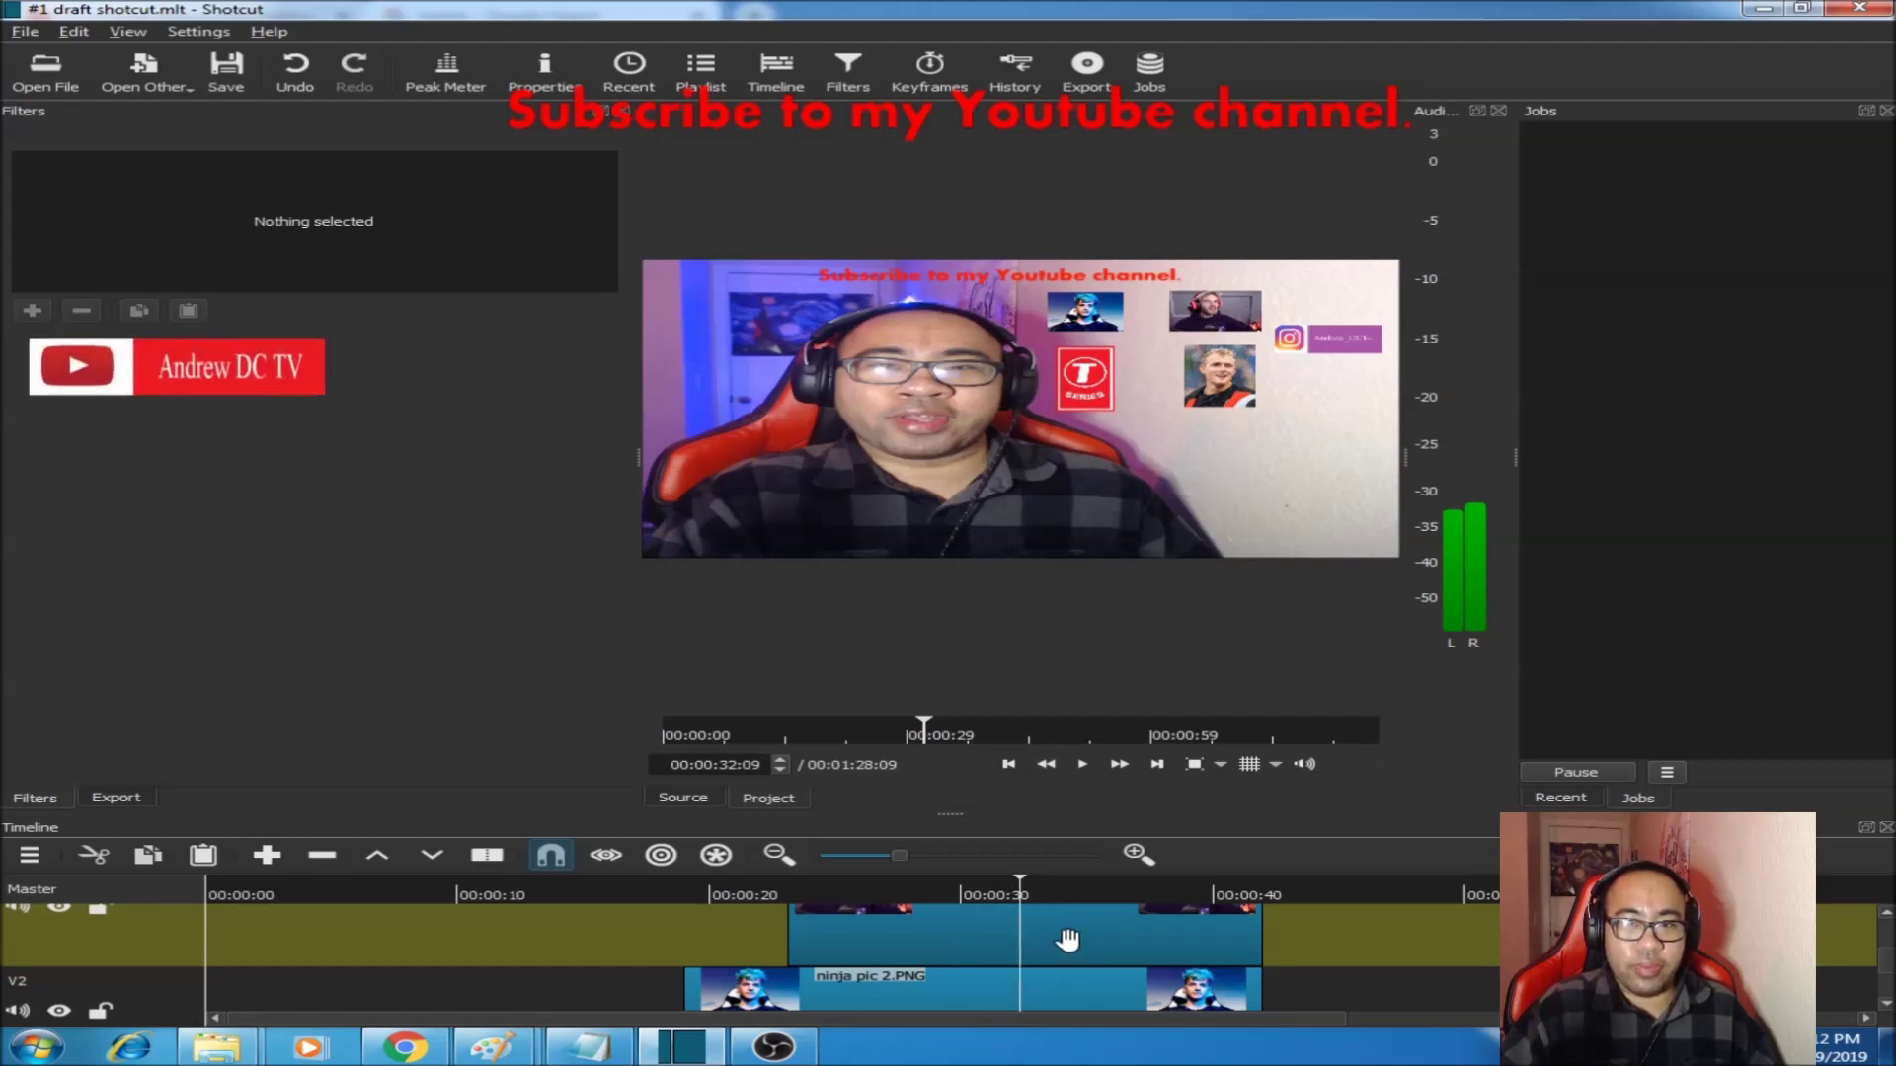
left_click(46, 70)
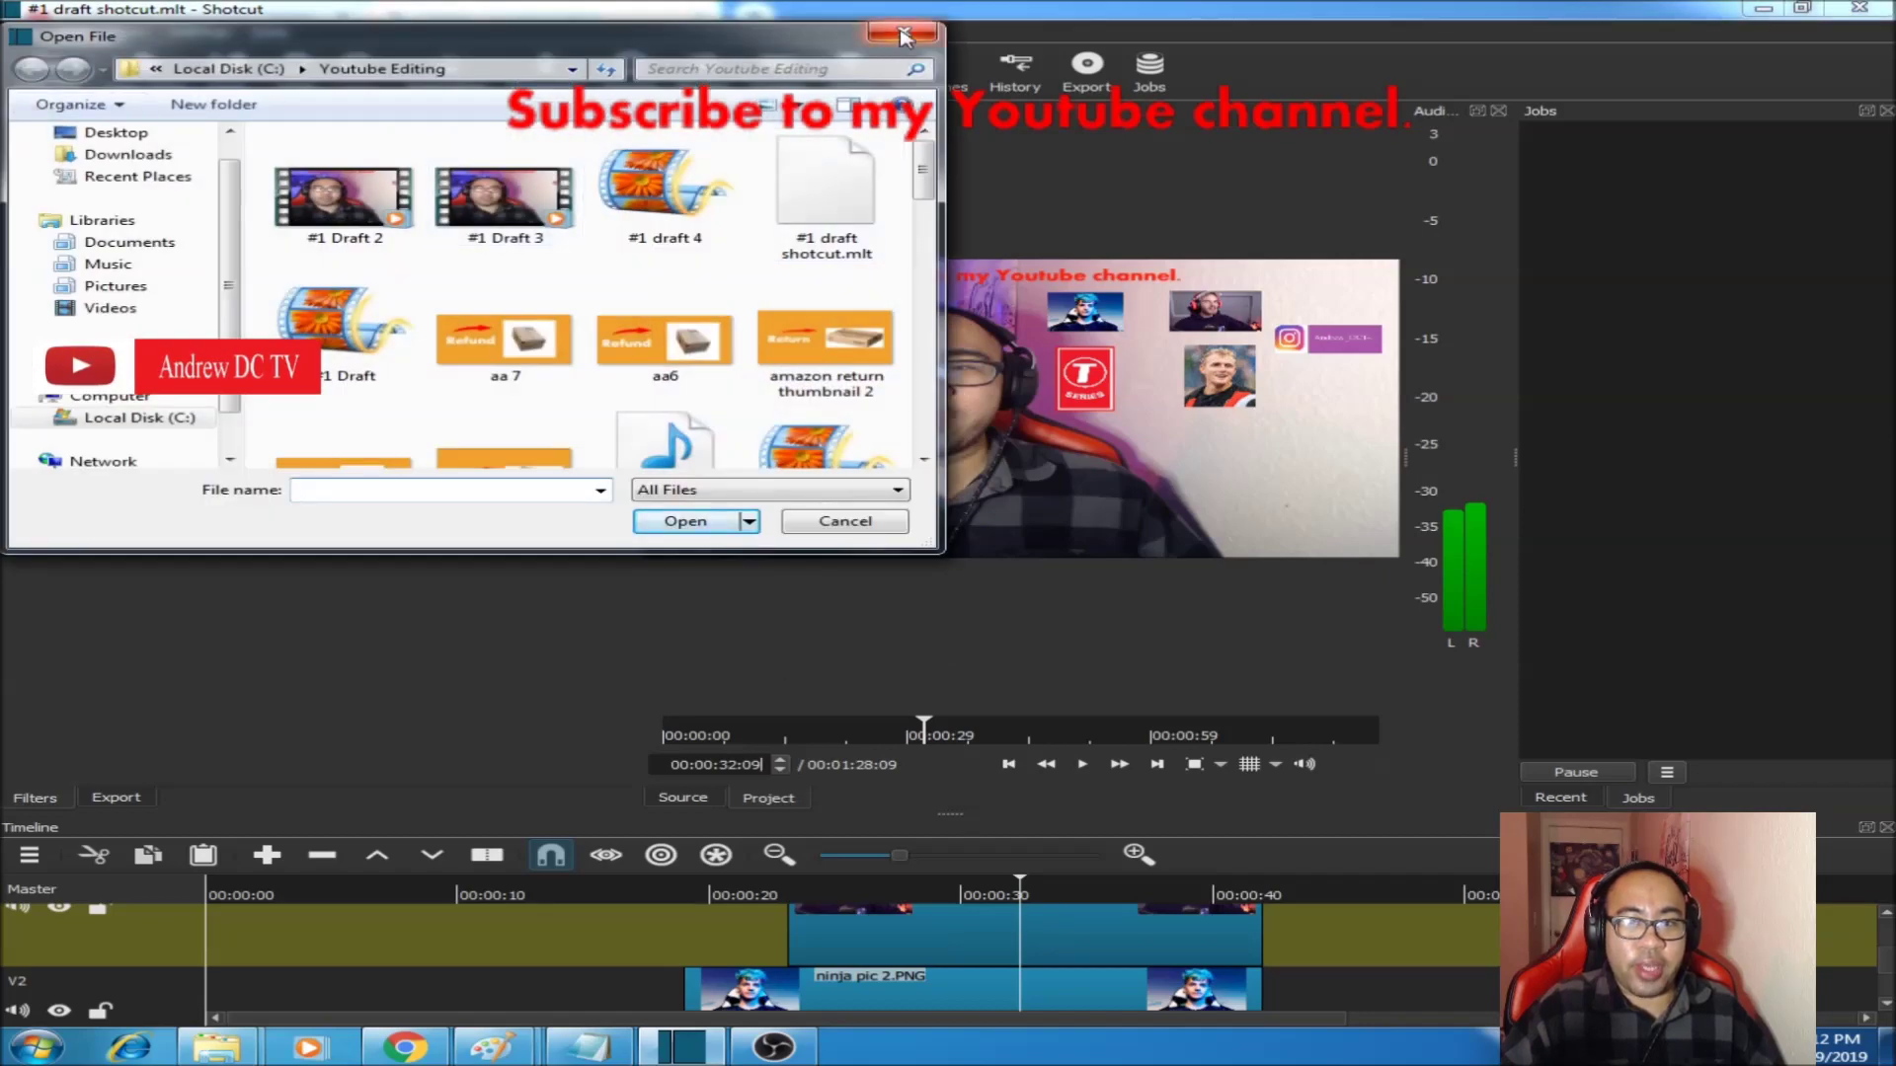
left_click(902, 35)
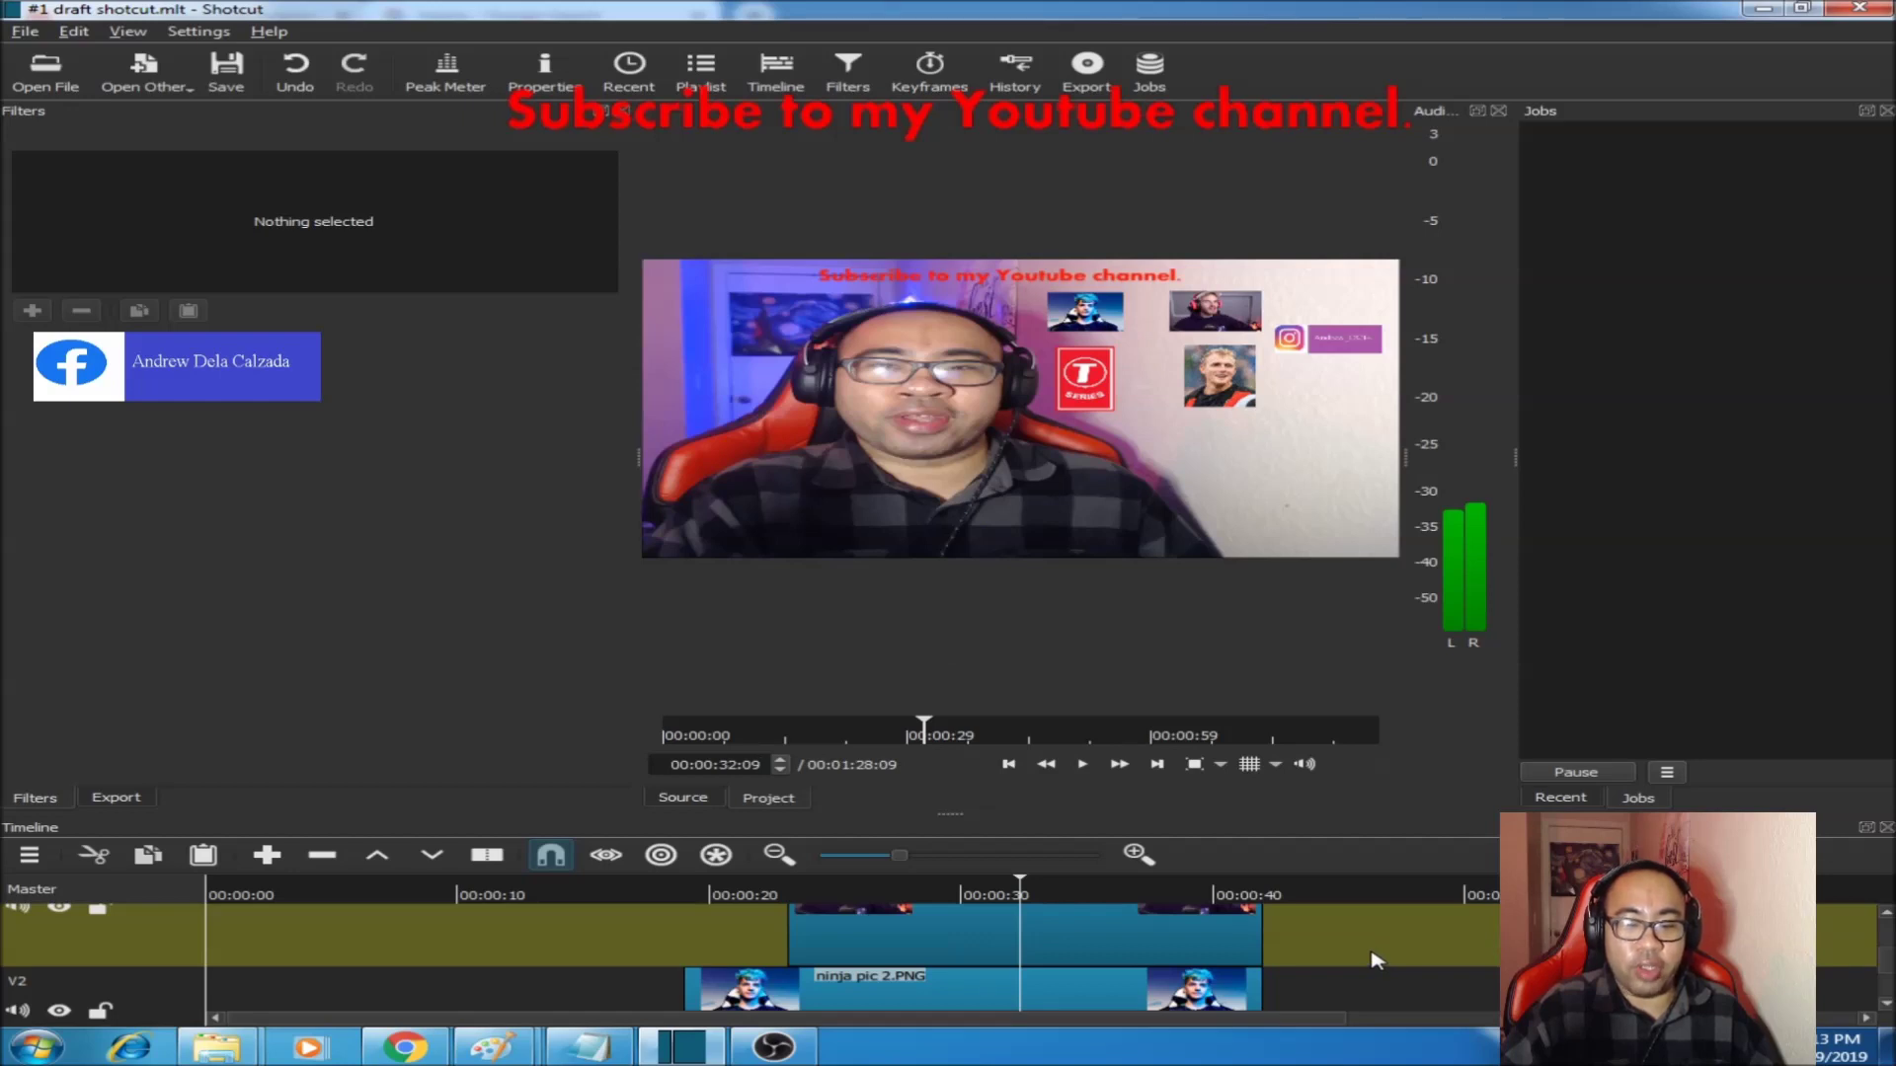
scroll(1376, 960, "up", 2)
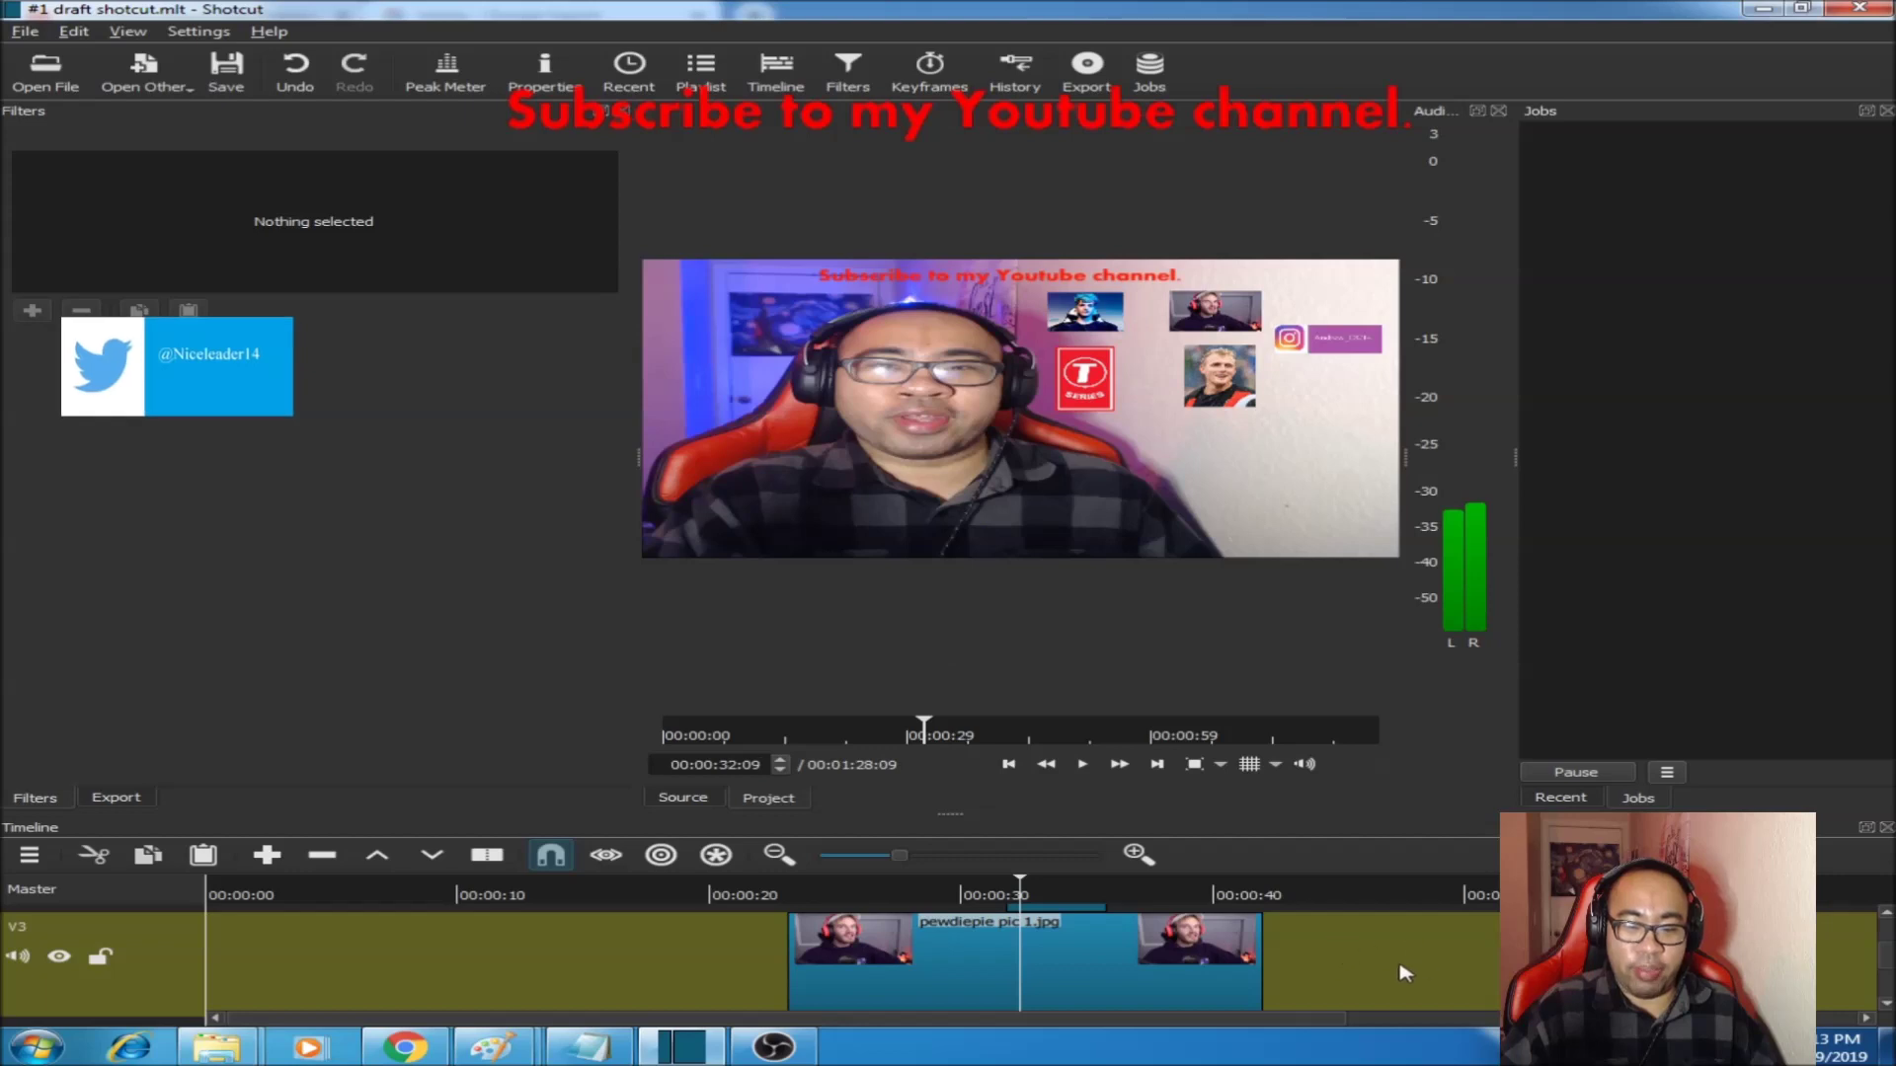
scroll(1496, 946, "down", 1)
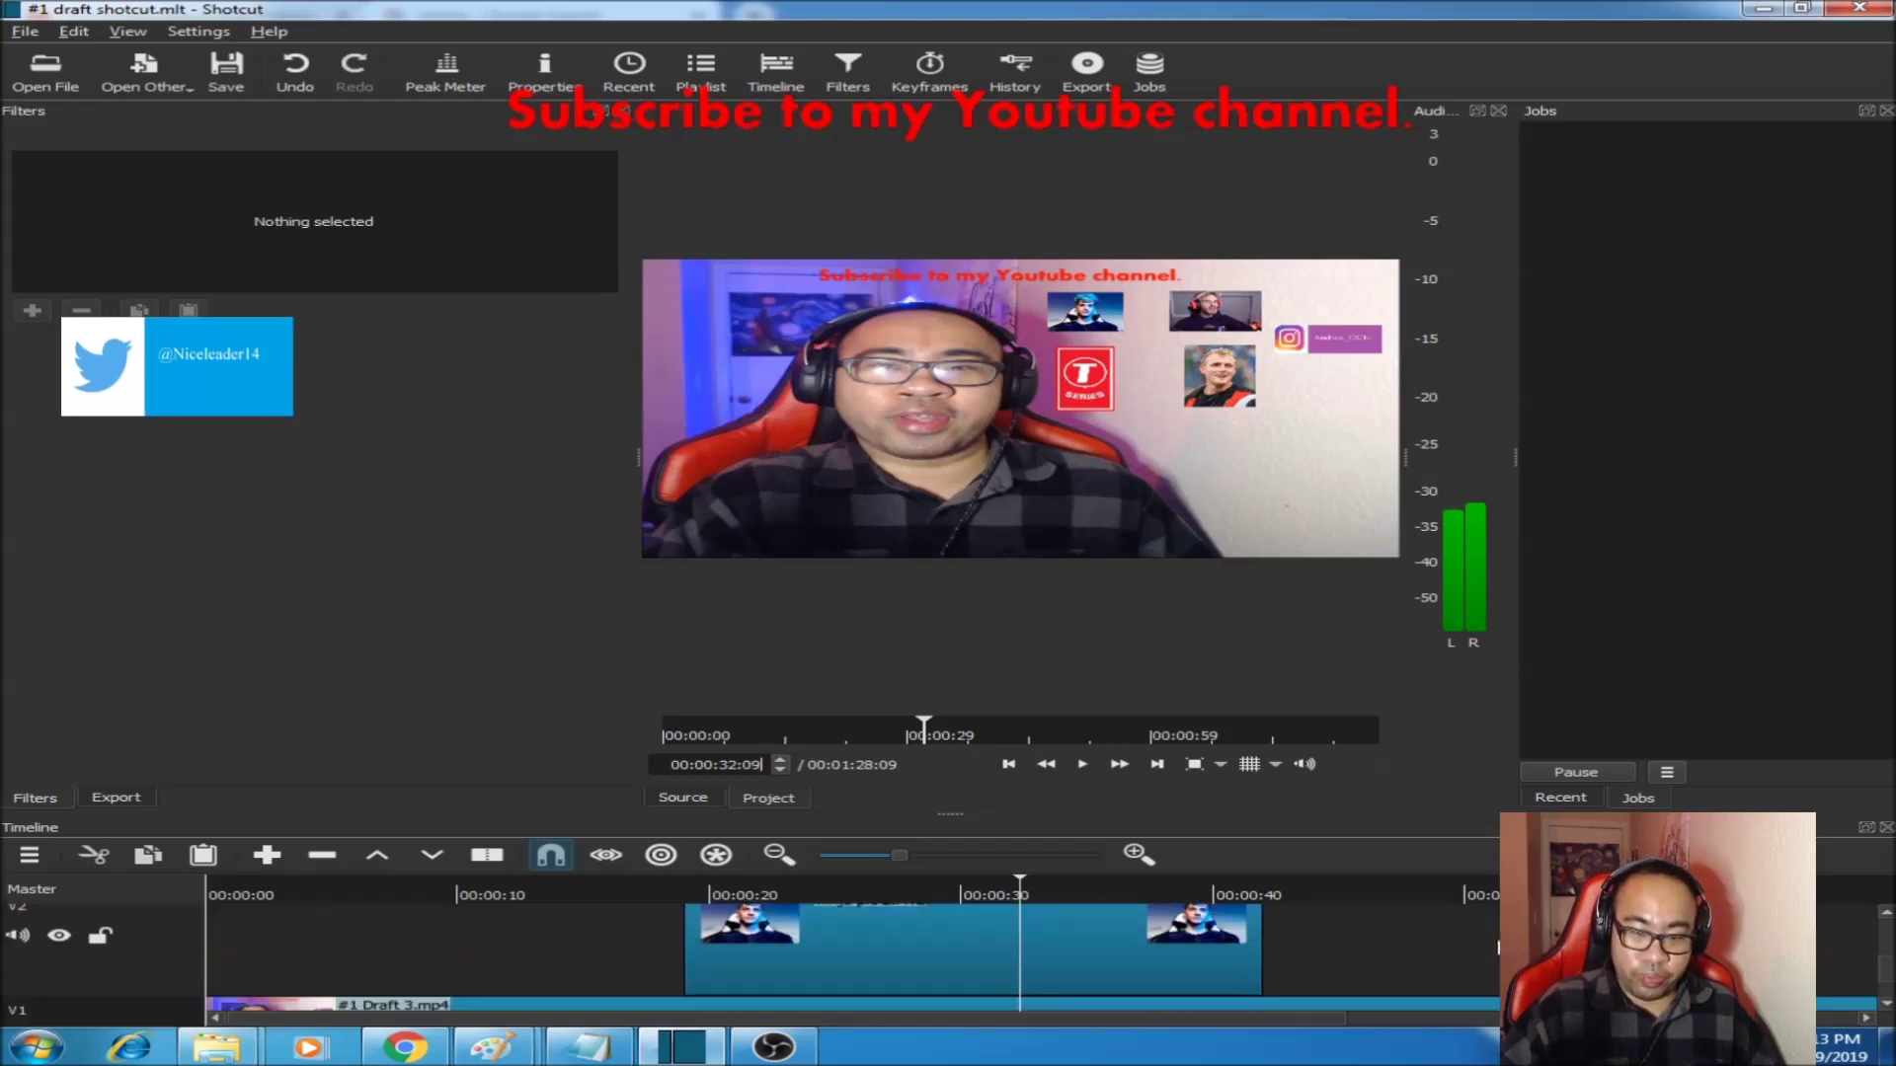
scroll(1496, 947, "down", 1)
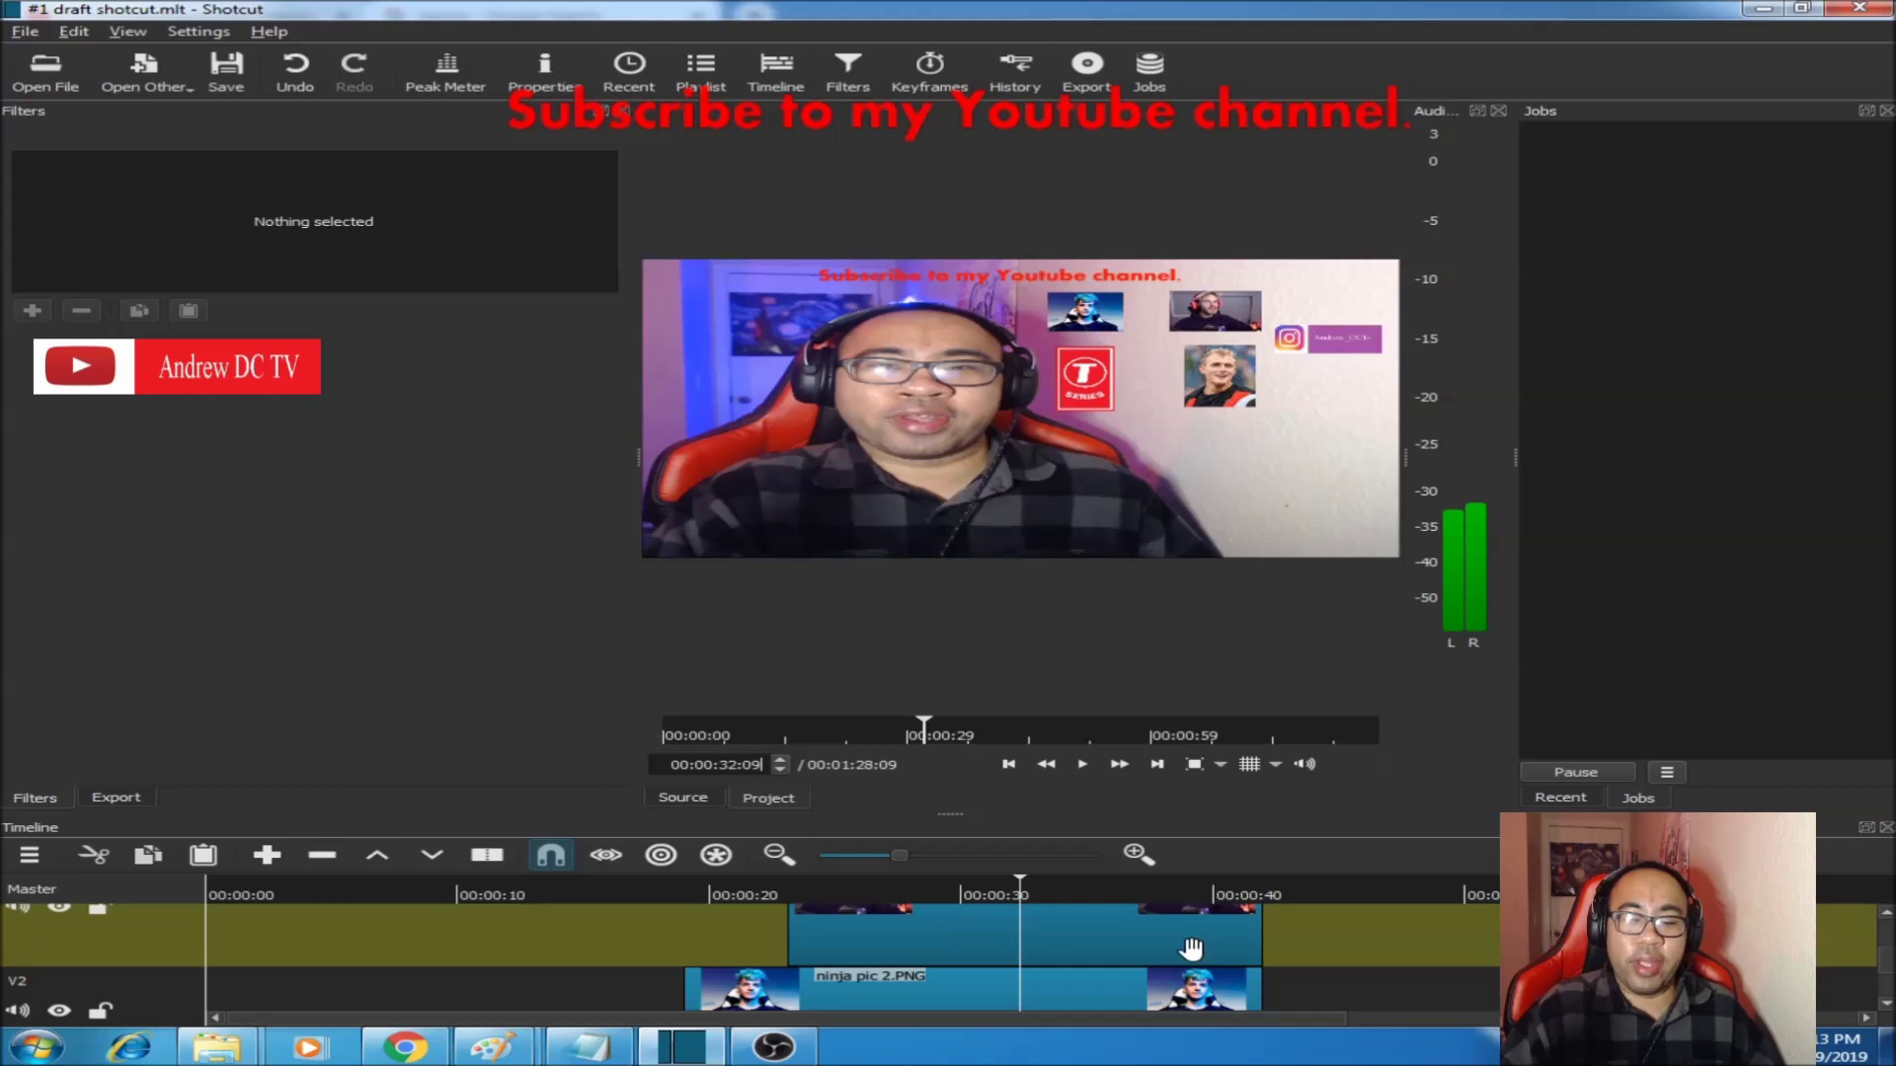
scroll(1209, 946, "up", 2)
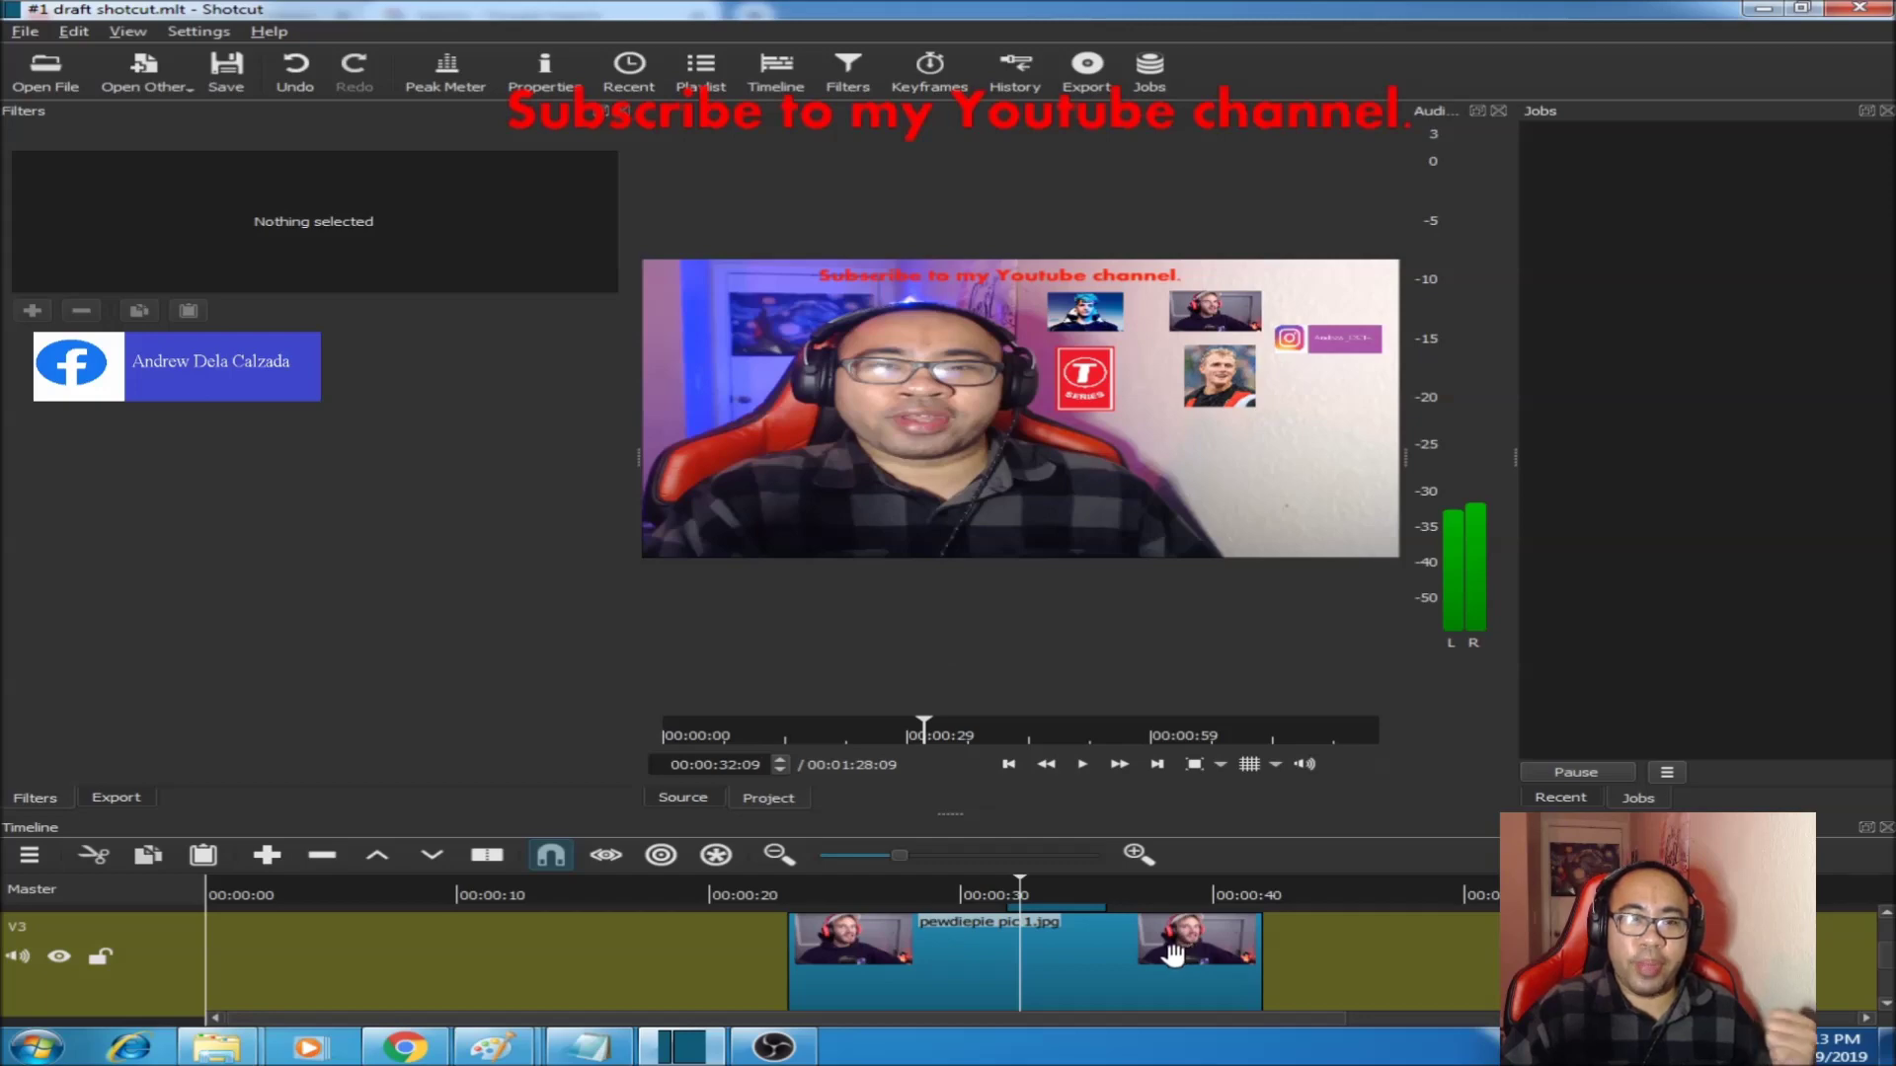
left_click(416, 1054)
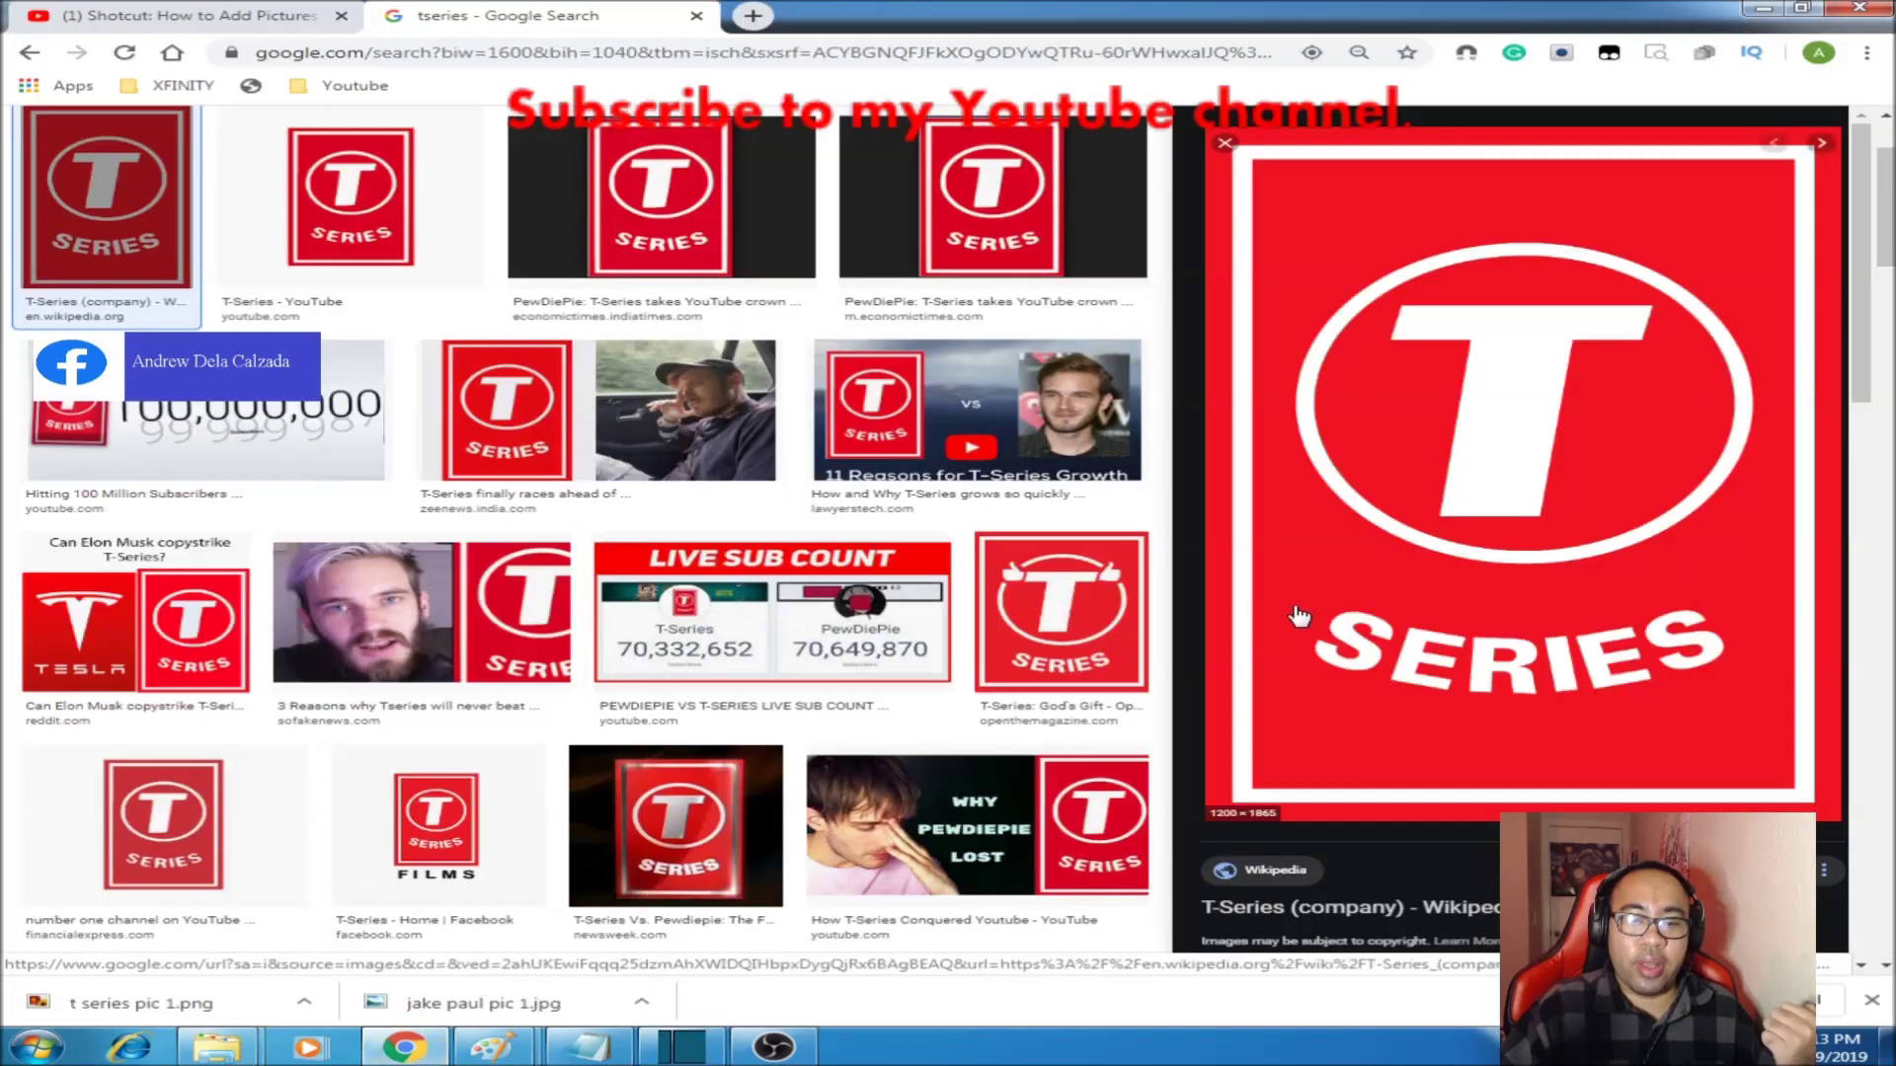
mouse_move(675, 1048)
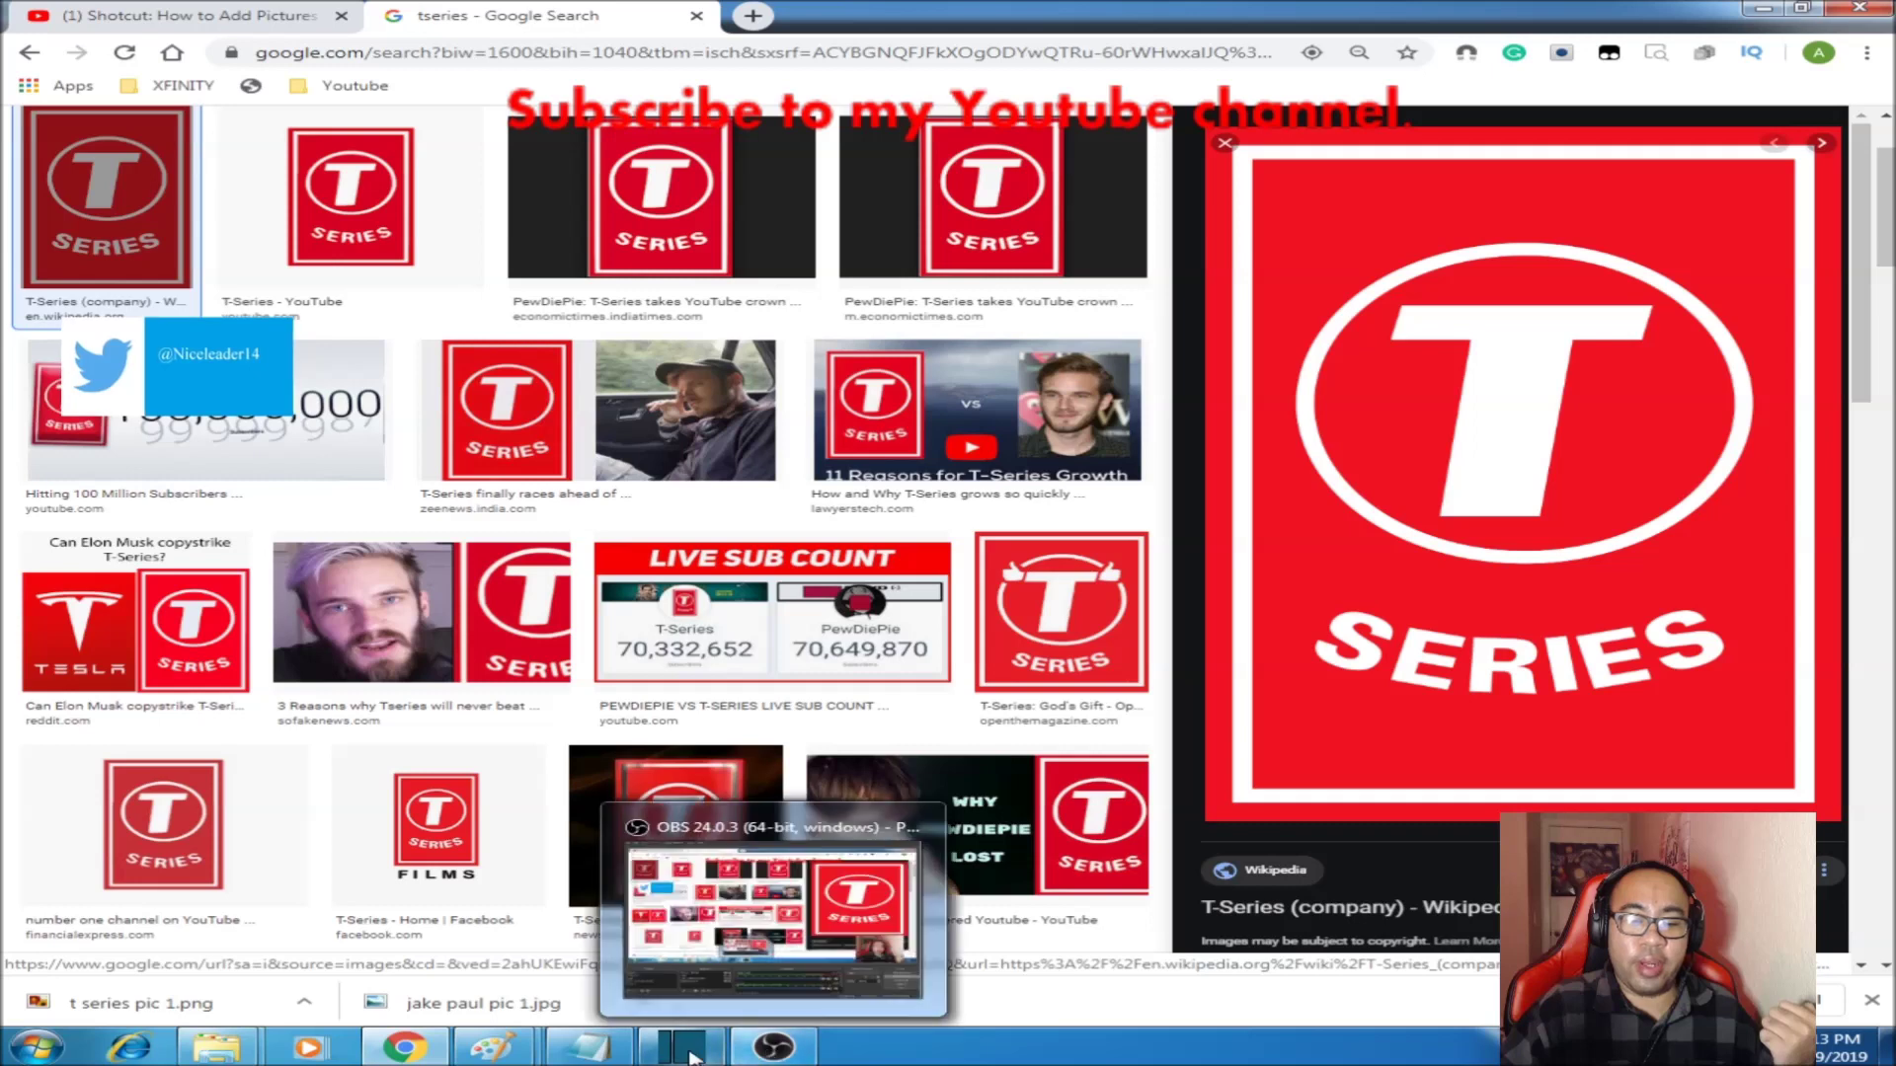
left_click(736, 943)
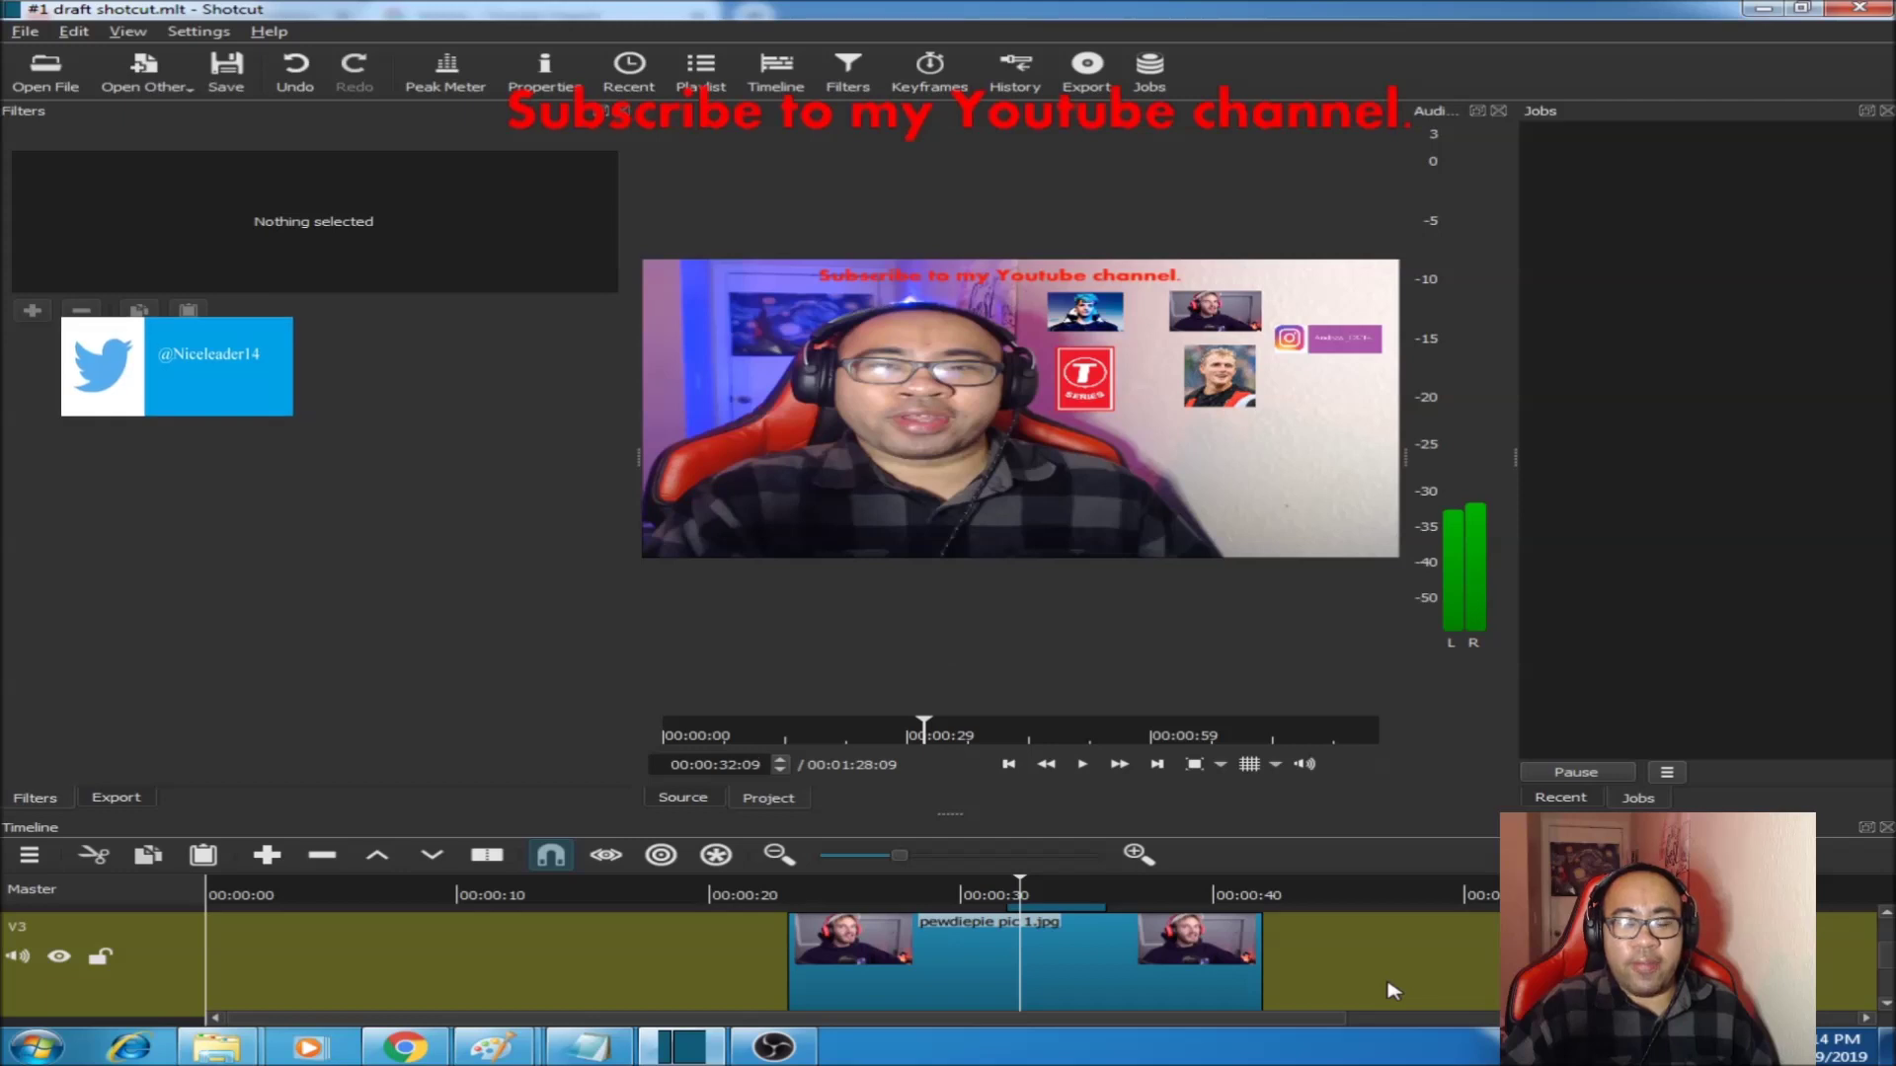
scroll(1392, 990, "down", 3)
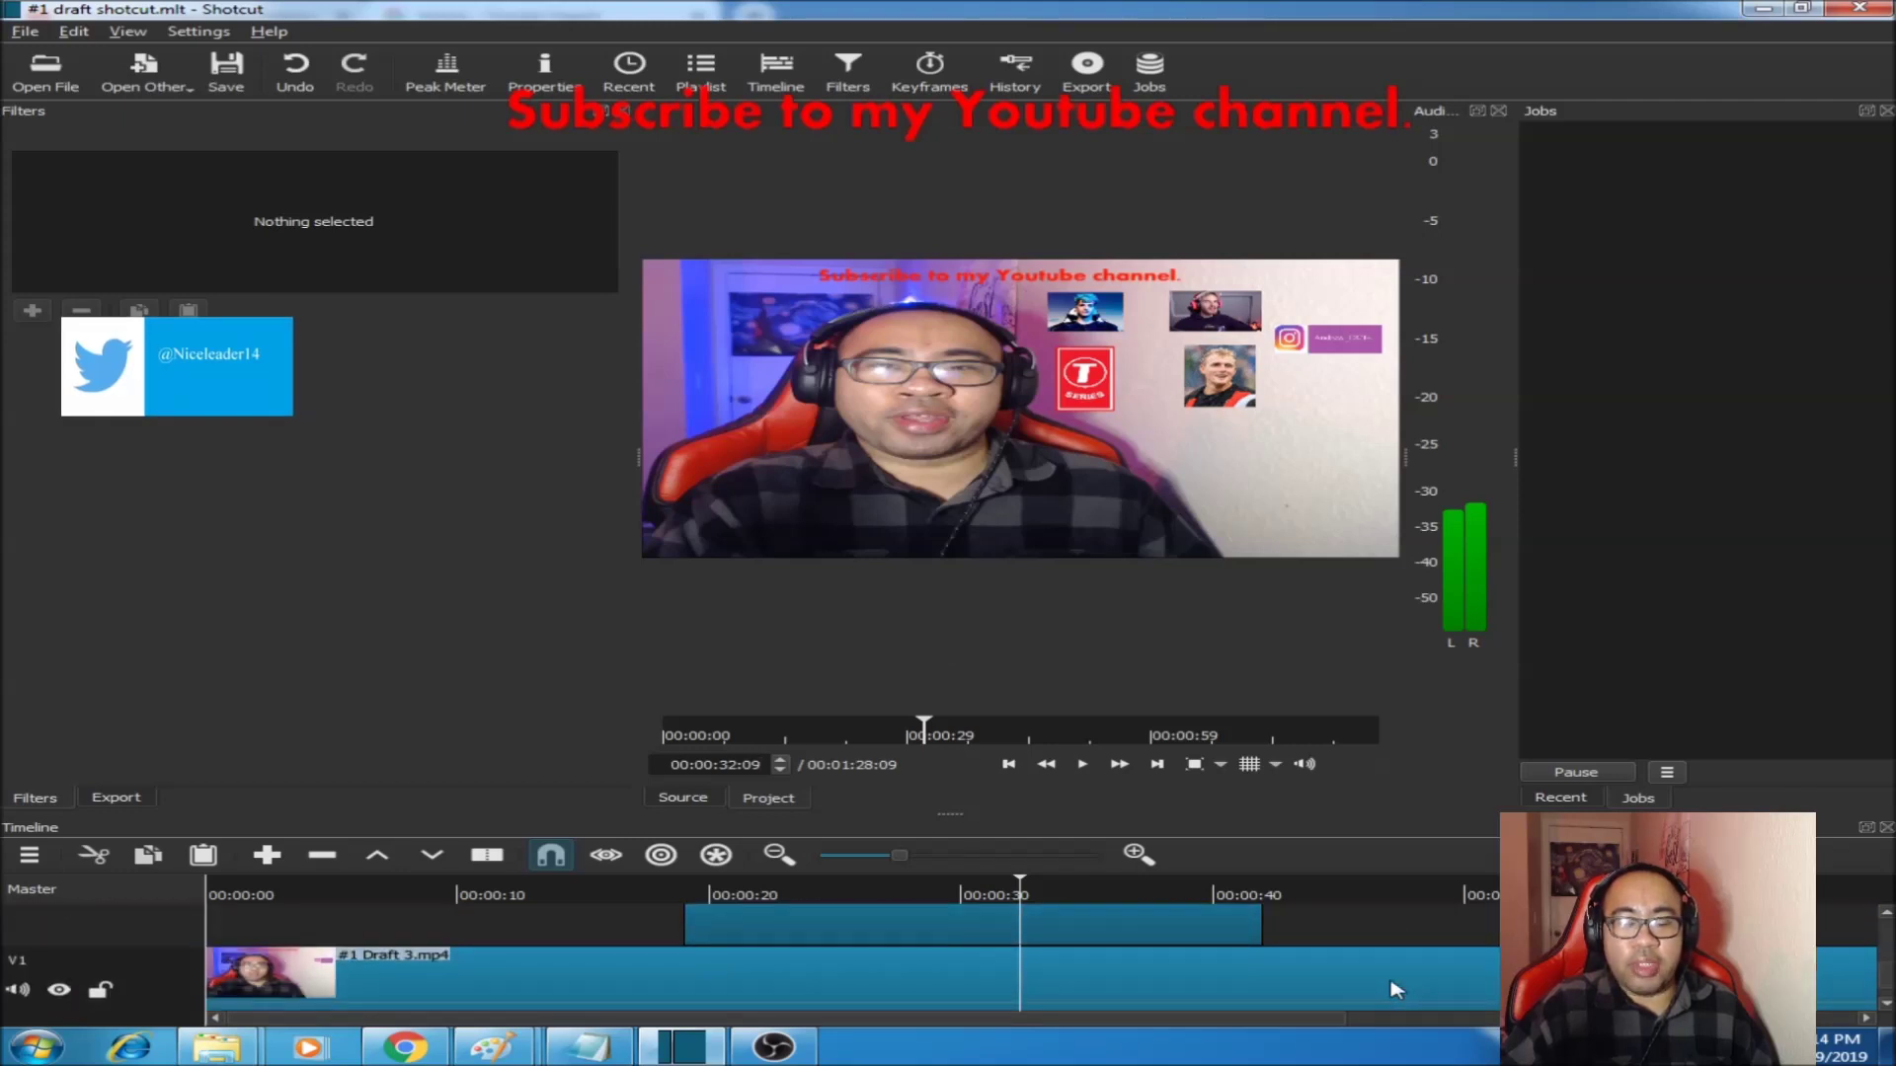
scroll(1392, 990, "up", 1)
scroll(1392, 990, "up", 1)
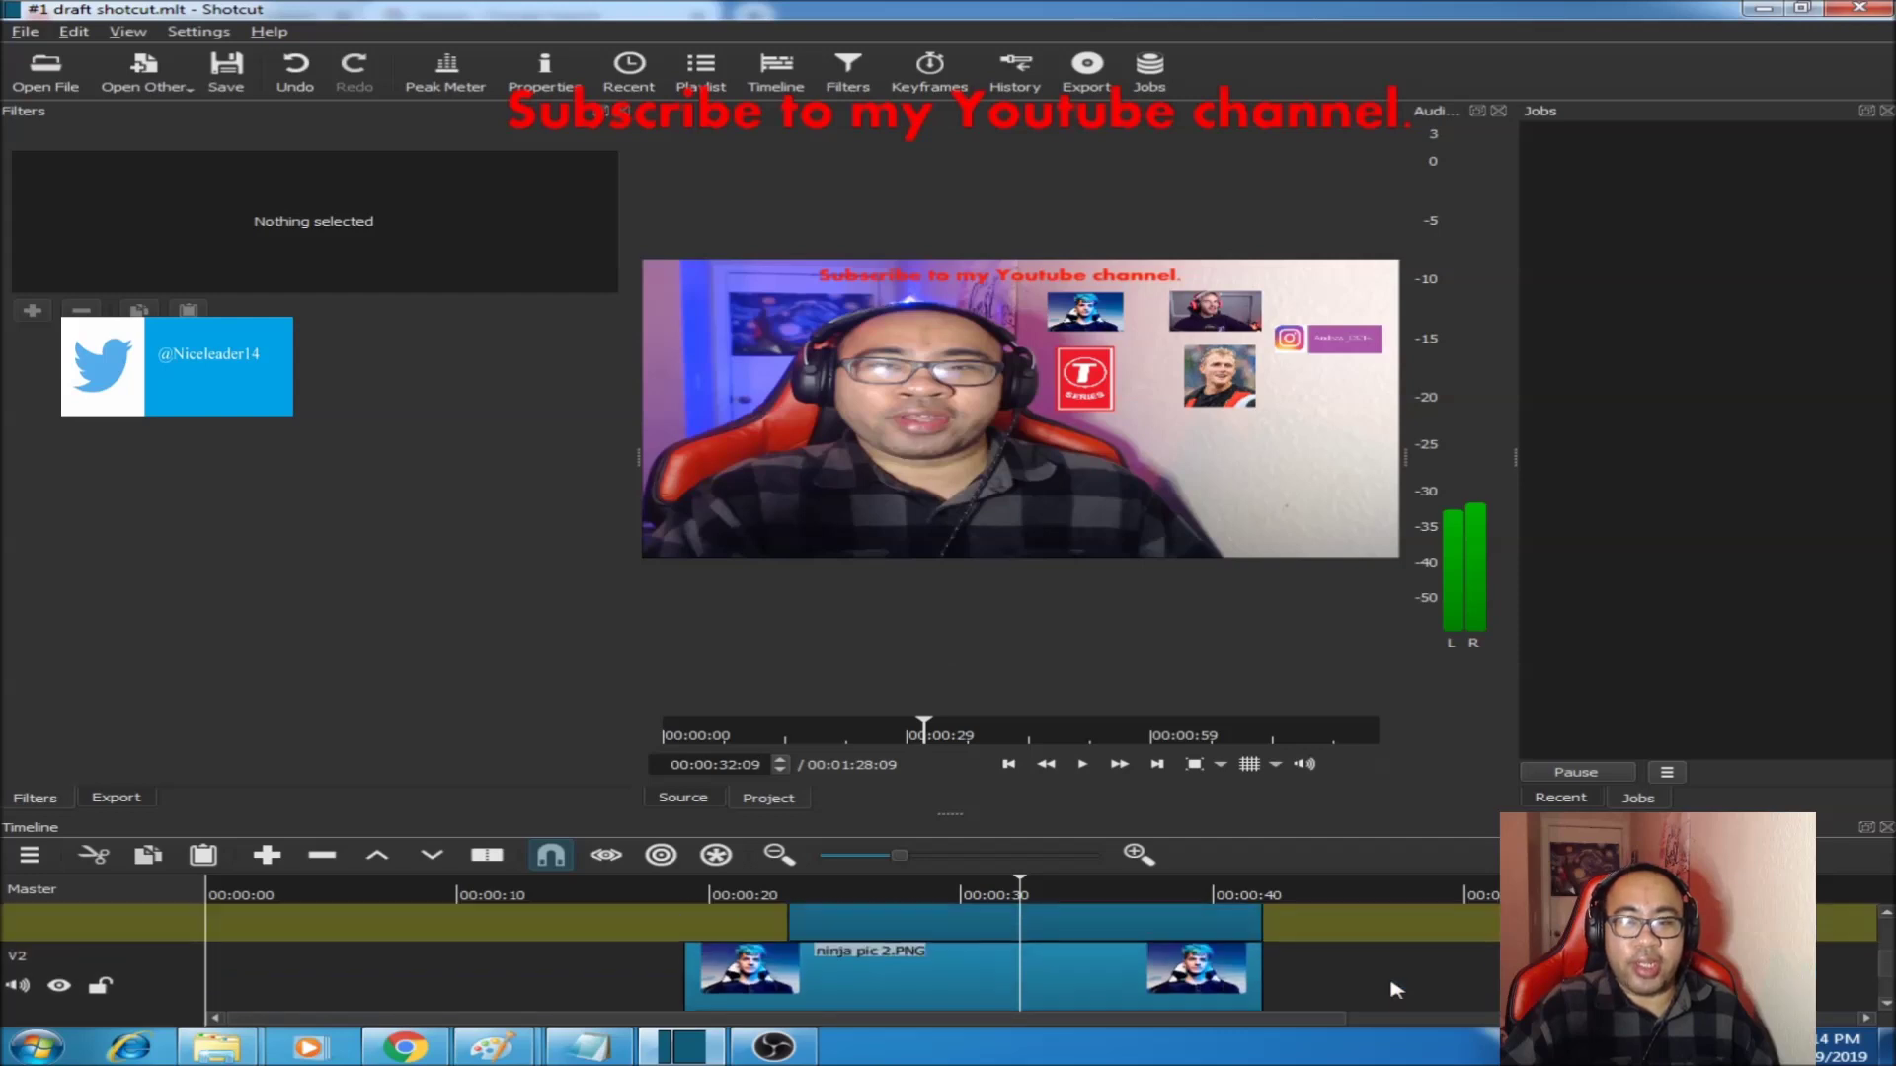
scroll(1393, 991, "up", 2)
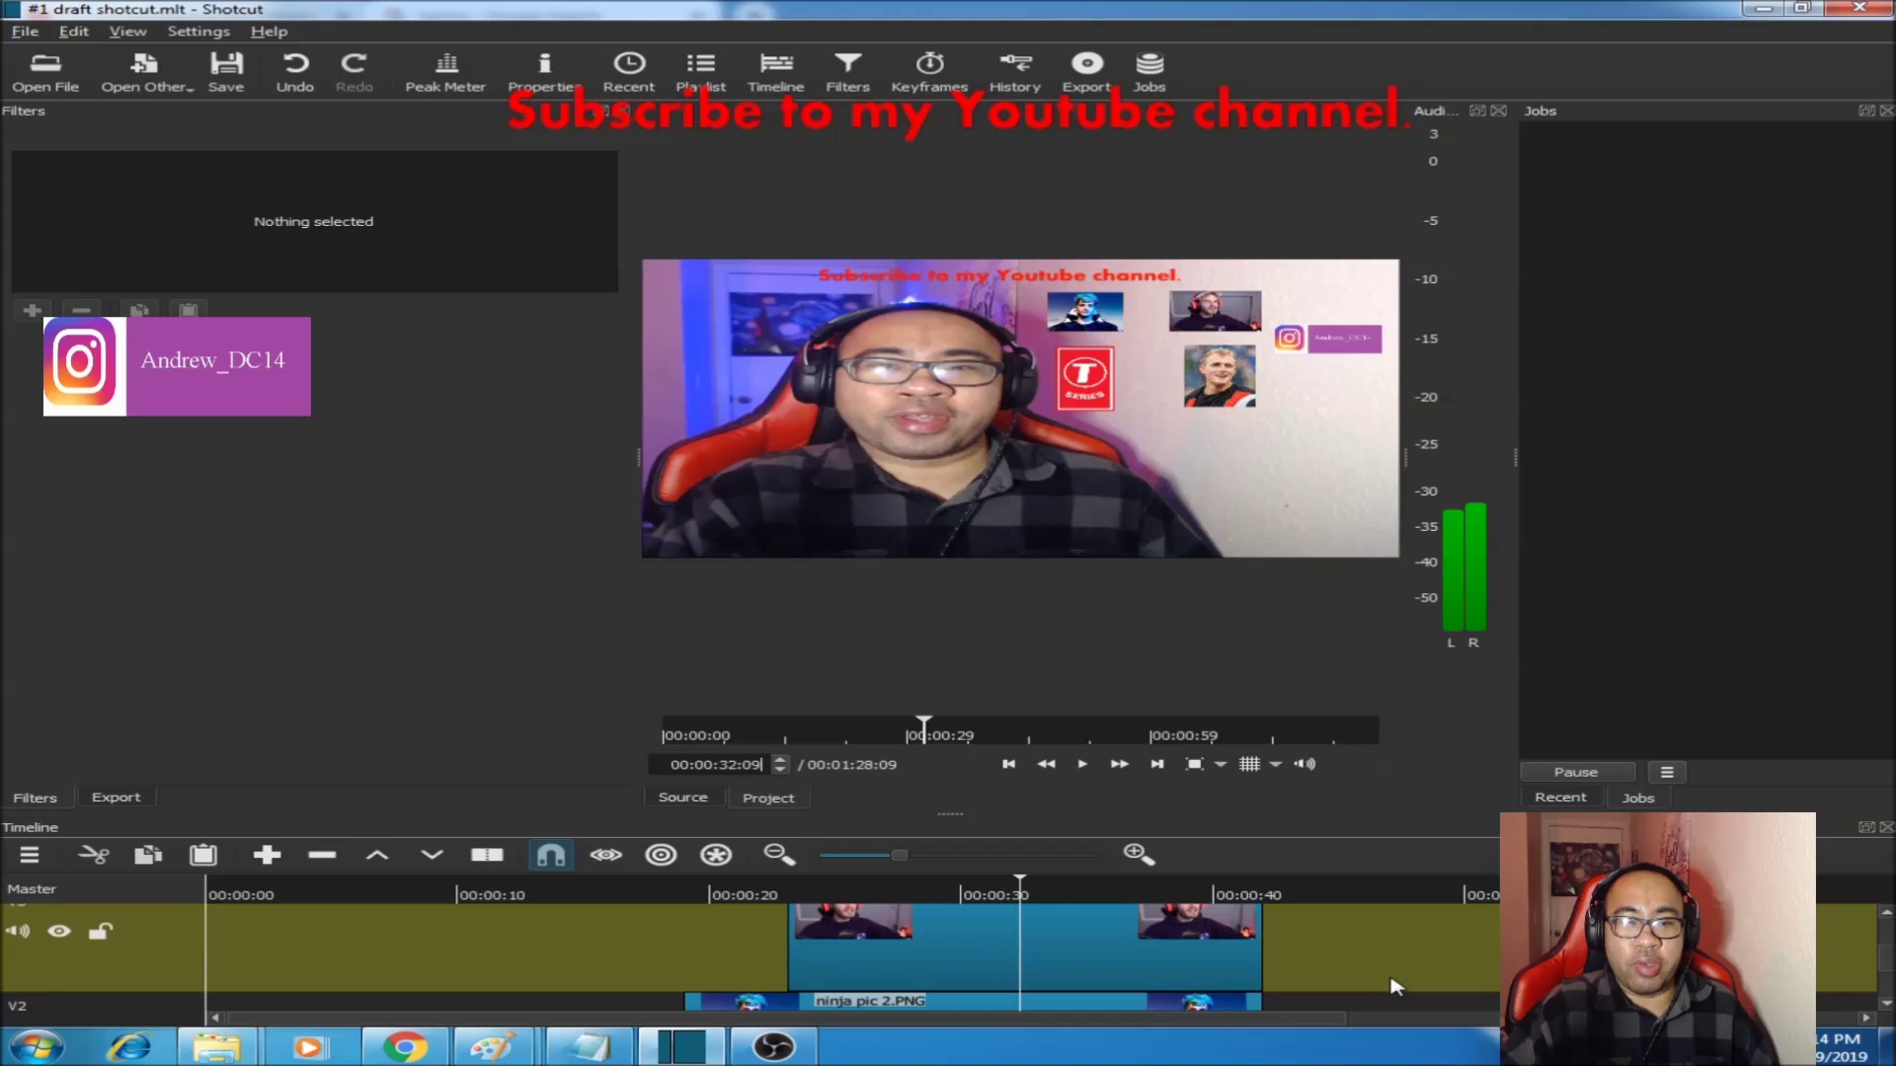
scroll(1394, 985, "up", 3)
scroll(1398, 981, "up", 1)
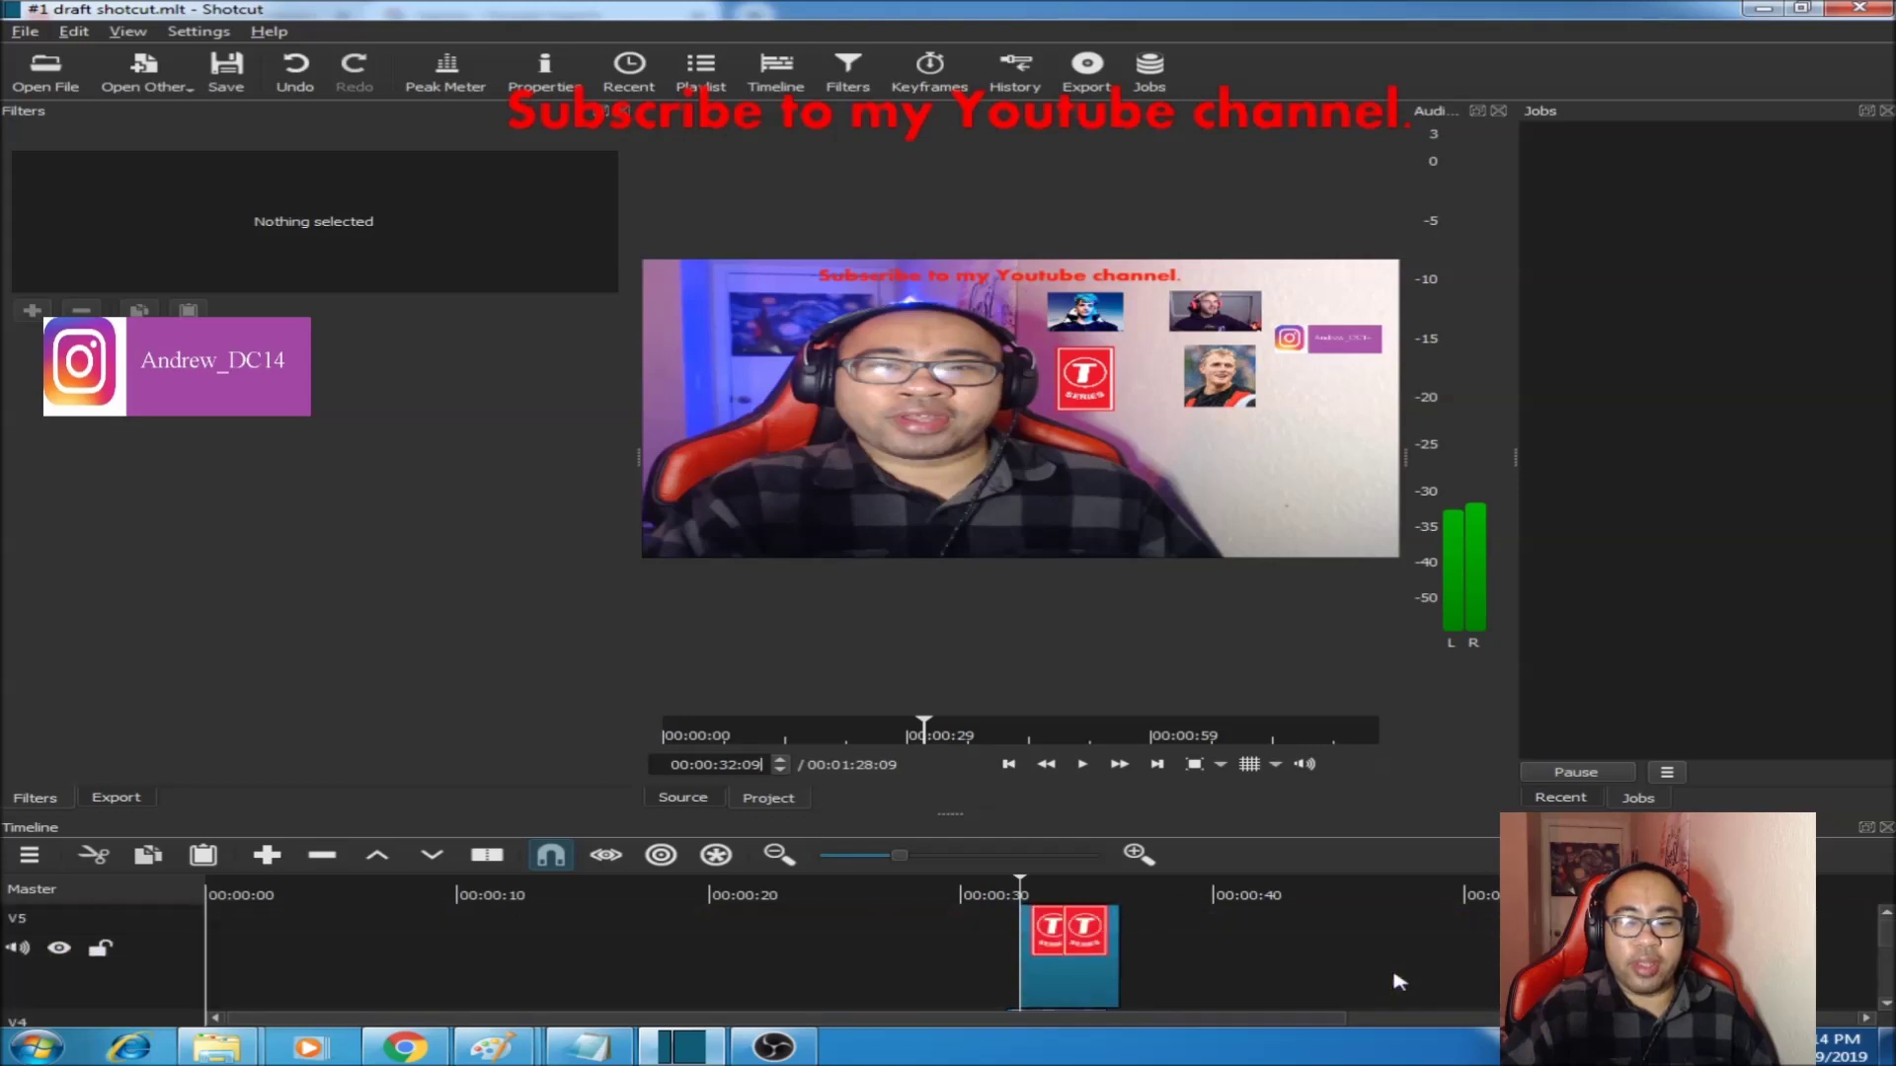